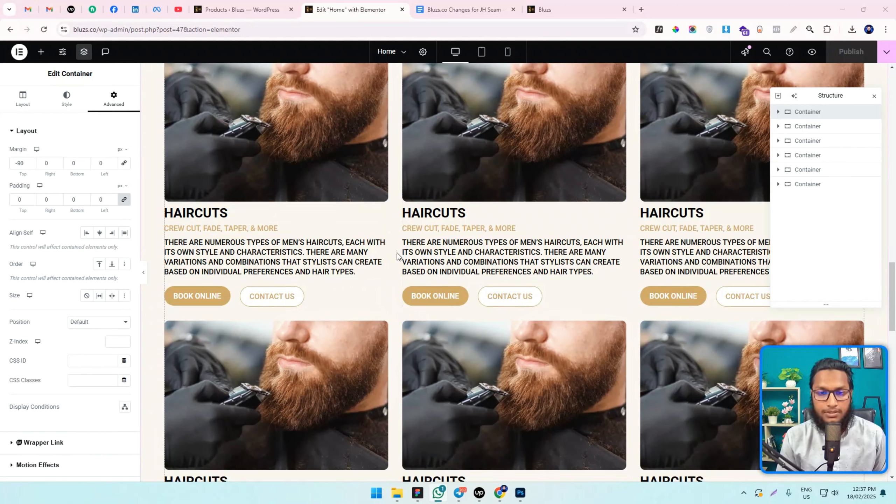
Step: Review the haircut cards on the home page, the products list and the Blüzs Cut entry in the changes document
{"action": "scroll", "coordinate": [228, 296], "scroll_direction": "down", "scroll_amount": 2}
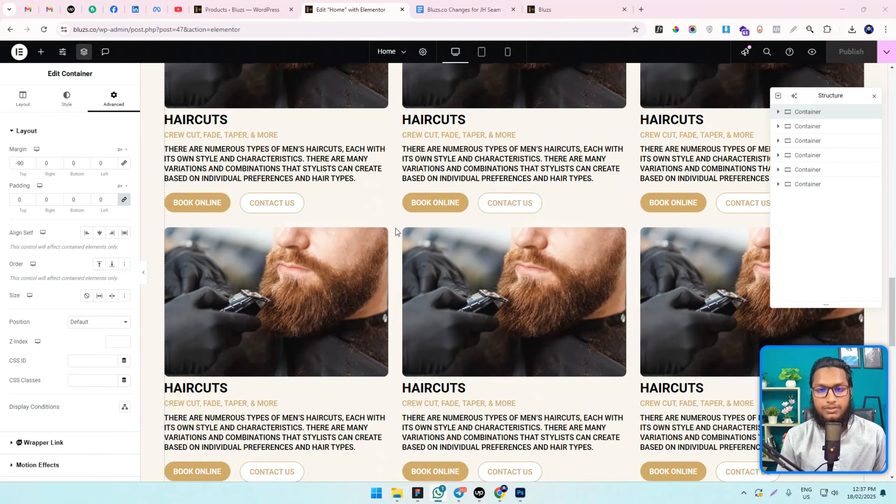
{"action": "scroll", "coordinate": [418, 268], "scroll_direction": "down", "scroll_amount": 5}
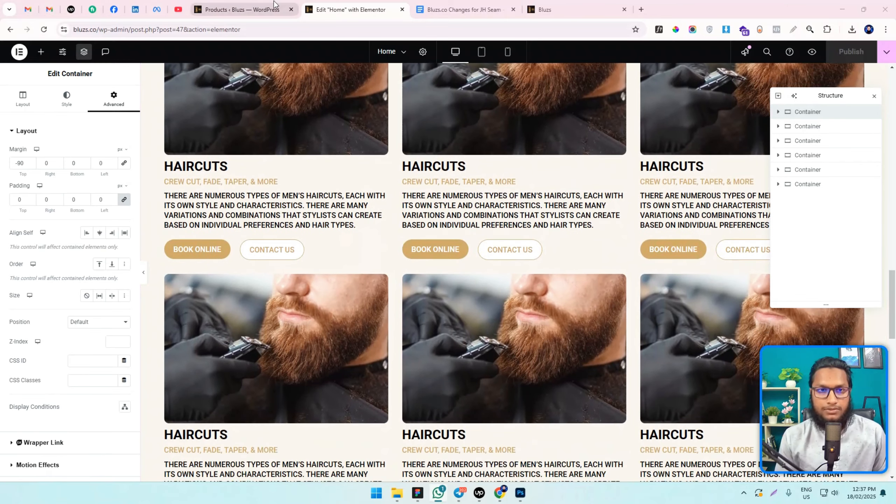
{"action": "left_click", "coordinate": [274, 5]}
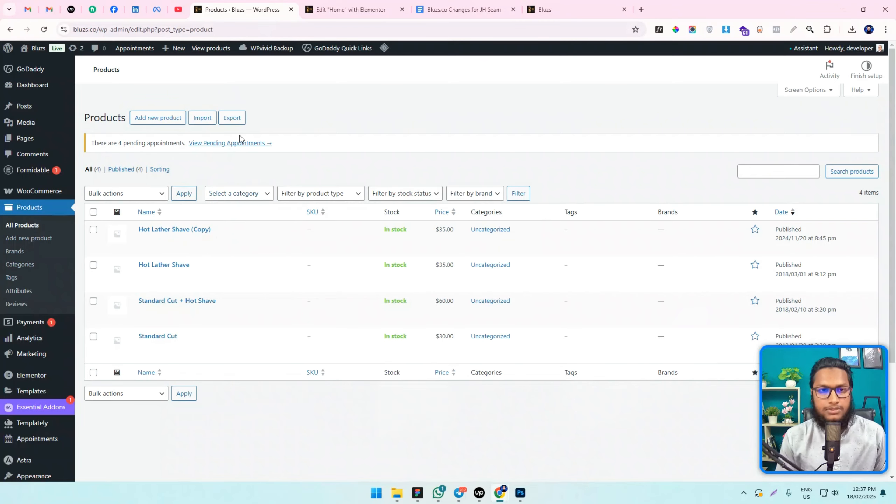
{"action": "left_click", "coordinate": [462, 9]}
{"action": "scroll", "coordinate": [355, 224], "scroll_direction": "down", "scroll_amount": 4}
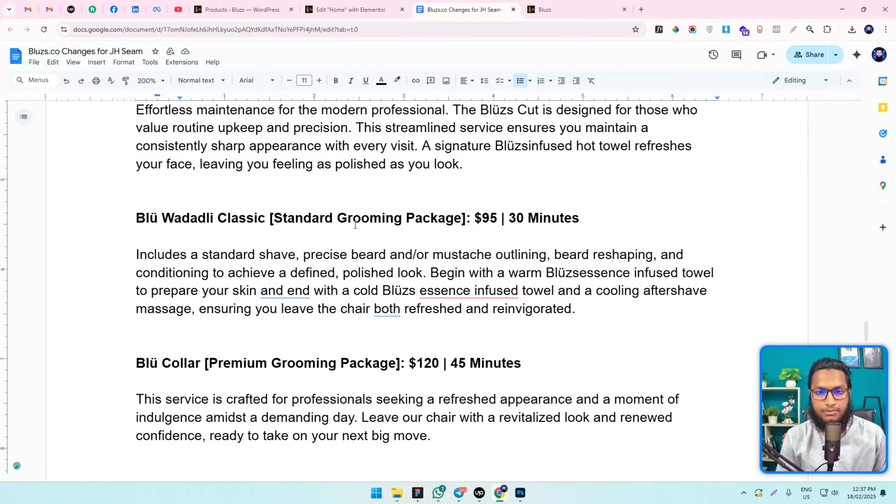
{"action": "scroll", "coordinate": [247, 251], "scroll_direction": "up", "scroll_amount": 4}
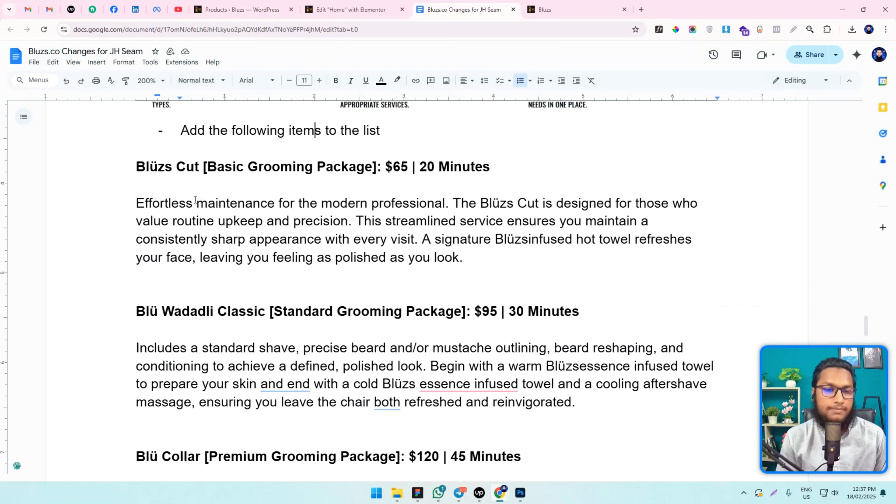
{"action": "left_click_drag", "start_coordinate": [141, 166], "coordinate": [402, 168]}
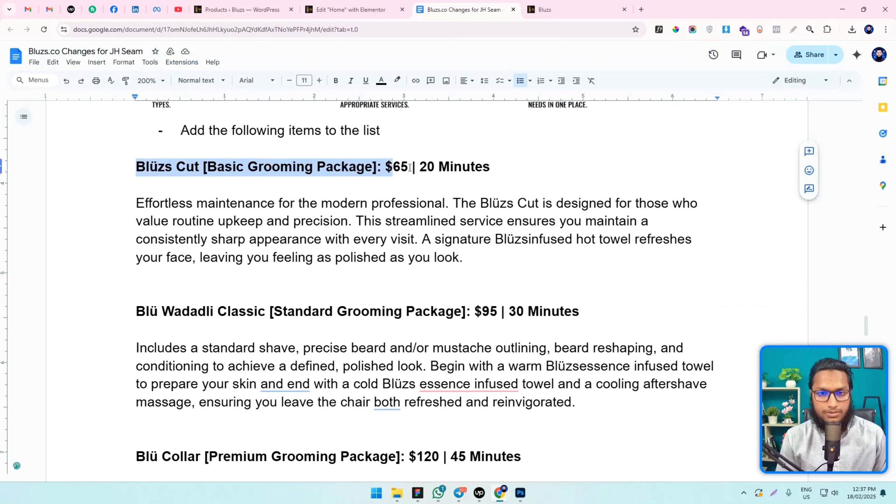
{"action": "left_click", "coordinate": [437, 169]}
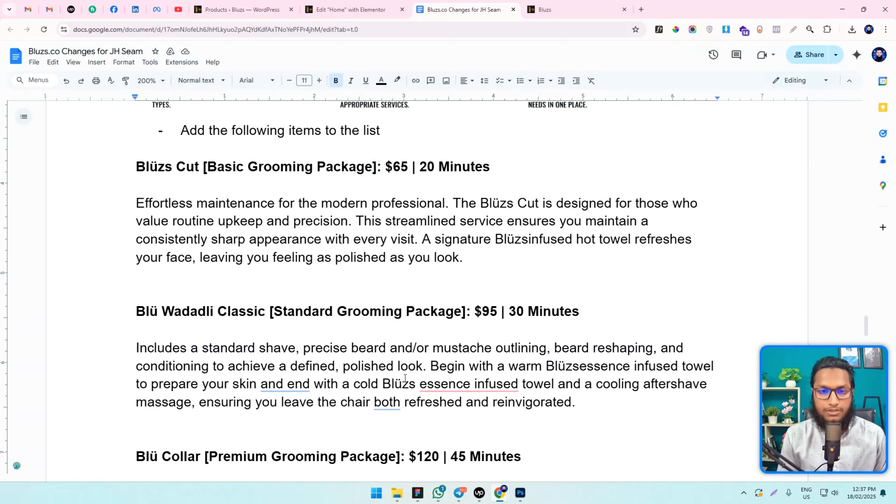
{"action": "left_click_drag", "start_coordinate": [205, 168], "coordinate": [401, 168]}
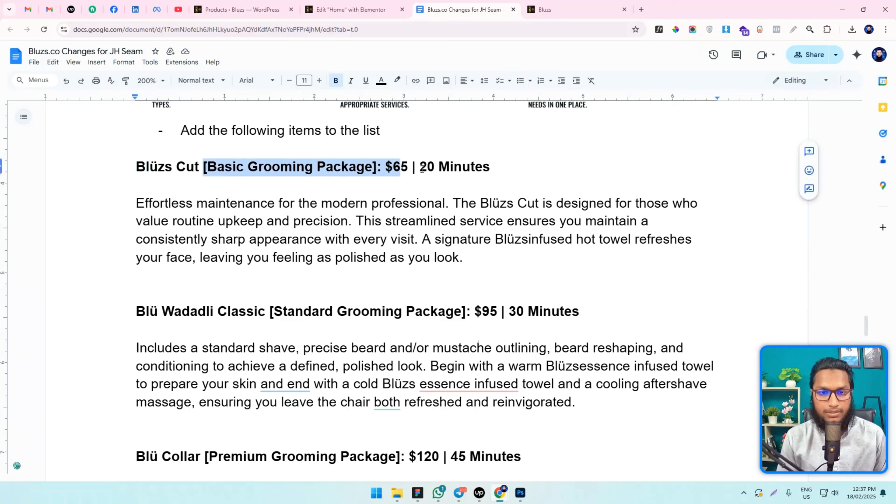
{"action": "left_click", "coordinate": [420, 168]}
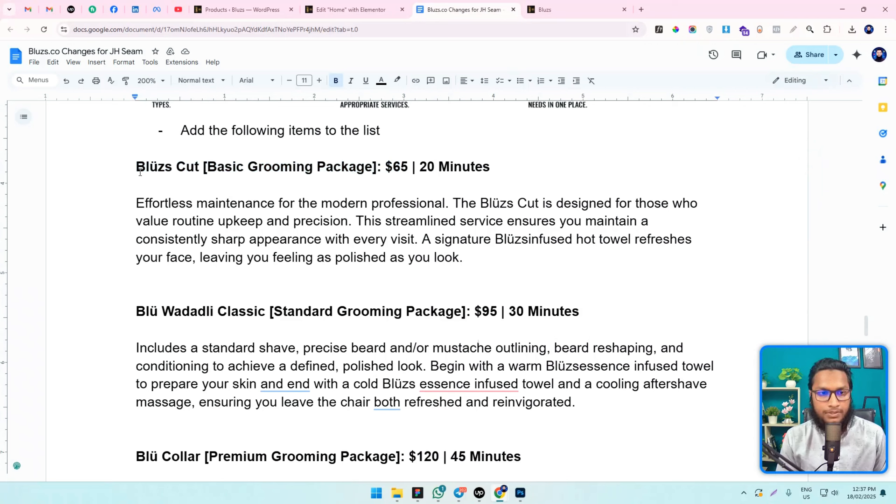
Step: Add a new product named "Blüzs Cut [Basic Grooming Package]", copying the name from the changes document
{"action": "left_click_drag", "start_coordinate": [137, 168], "coordinate": [376, 168]}
{"action": "key", "text": "ctrl+c"}
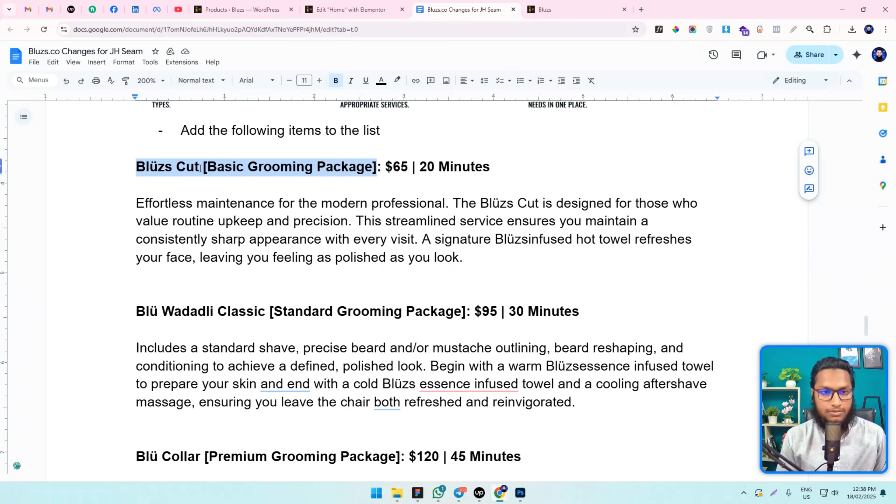
{"action": "left_click", "coordinate": [300, 169]}
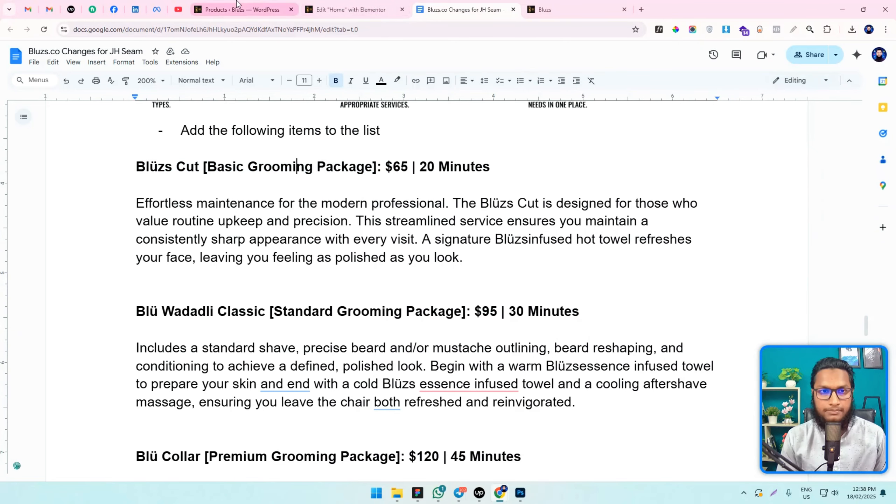
{"action": "left_click", "coordinate": [244, 9]}
{"action": "left_click", "coordinate": [155, 118]}
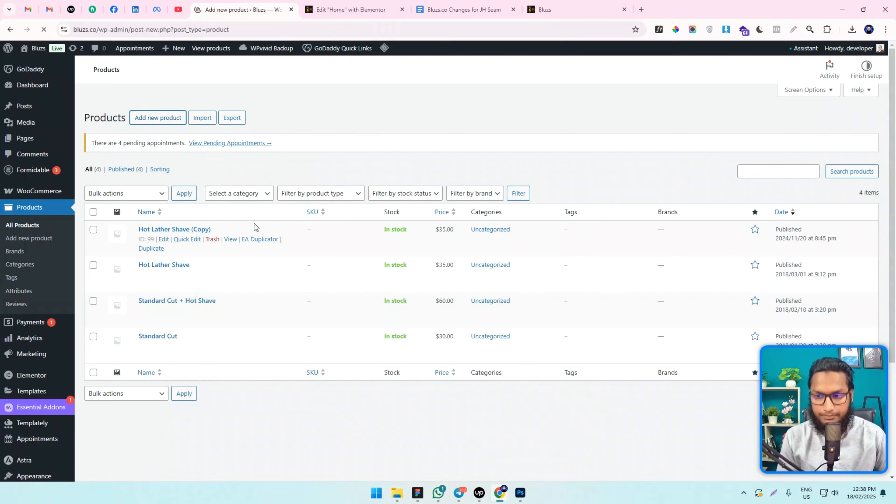
{"action": "key", "text": "ctrl+v"}
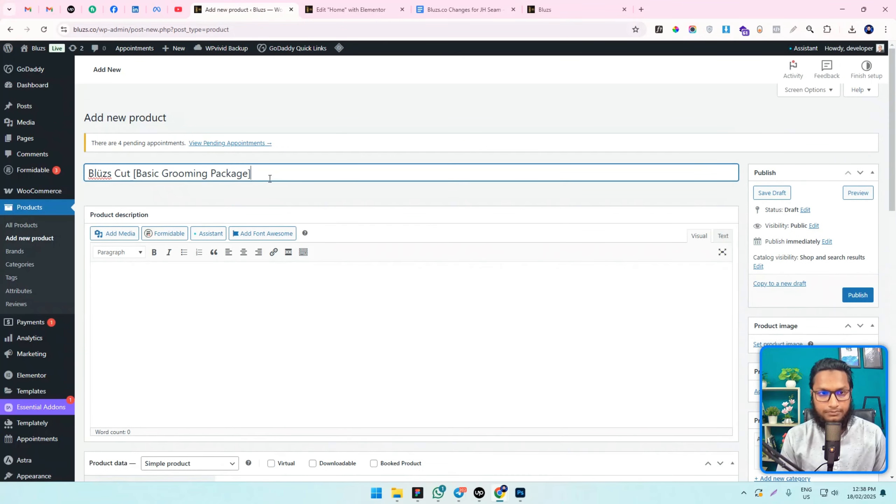
Step: Move the changes document's tab ahead of the product tab and append its "20 Minutes" duration to the product name
{"action": "scroll", "coordinate": [212, 191], "scroll_direction": "down", "scroll_amount": 1}
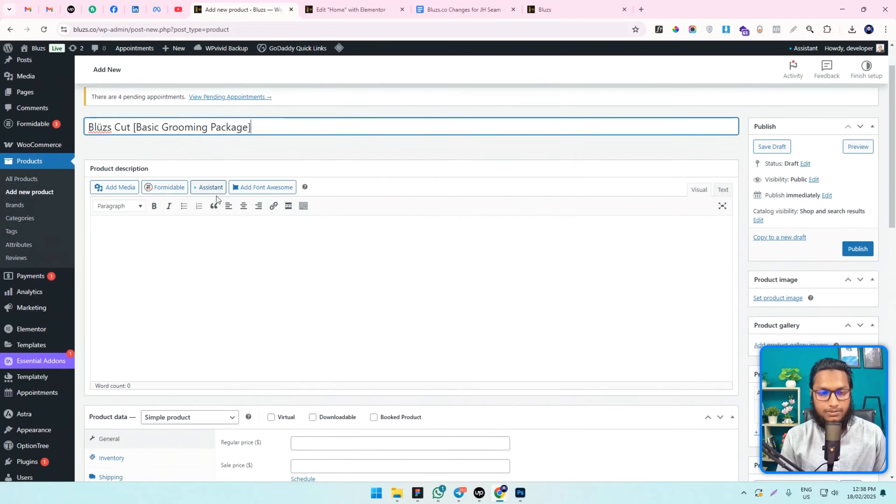
{"action": "left_click_drag", "start_coordinate": [463, 4], "coordinate": [247, 7]}
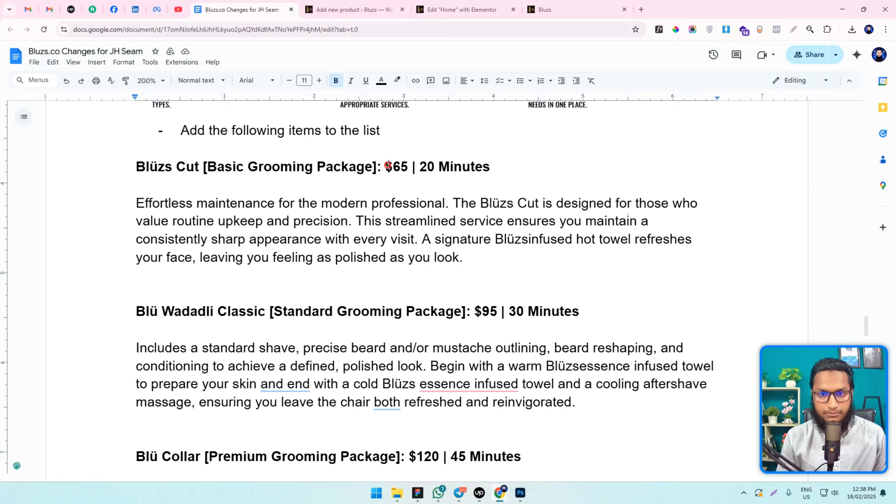
{"action": "left_click_drag", "start_coordinate": [387, 166], "coordinate": [407, 165]}
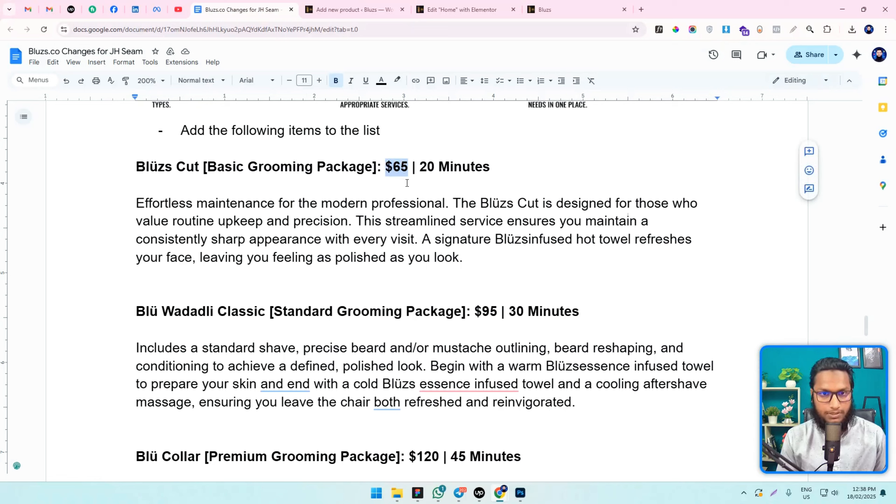
{"action": "left_click_drag", "start_coordinate": [494, 167], "coordinate": [158, 166]}
{"action": "left_click", "coordinate": [424, 172]}
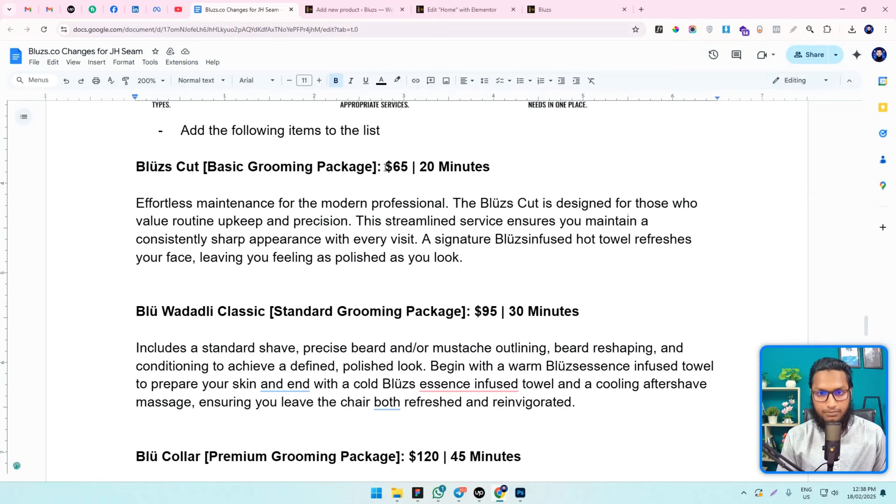
{"action": "left_click_drag", "start_coordinate": [386, 167], "coordinate": [487, 167]}
{"action": "key", "text": "ctrl+c"}
{"action": "left_click", "coordinate": [472, 167]}
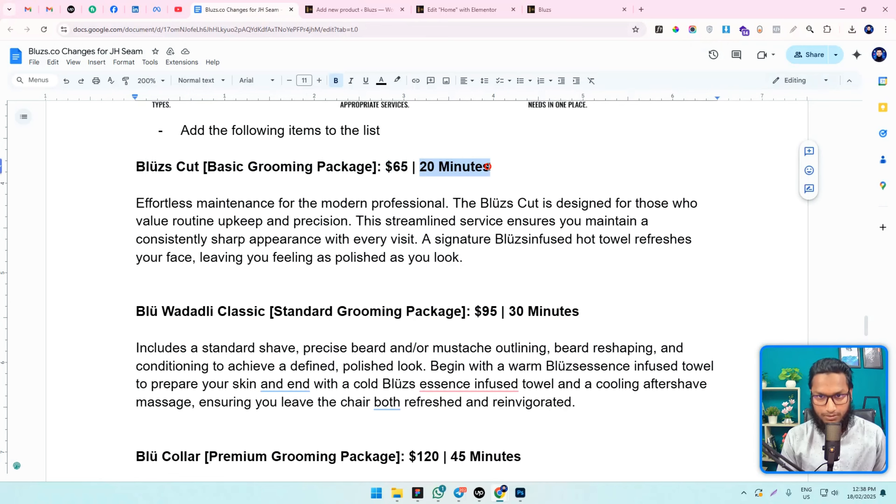
{"action": "left_click", "coordinate": [349, 10]}
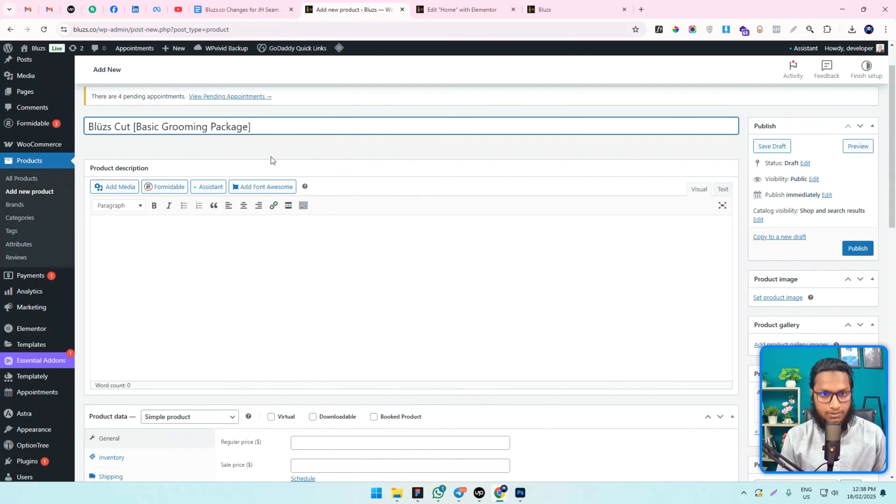
{"action": "key", "text": "ctrl+v"}
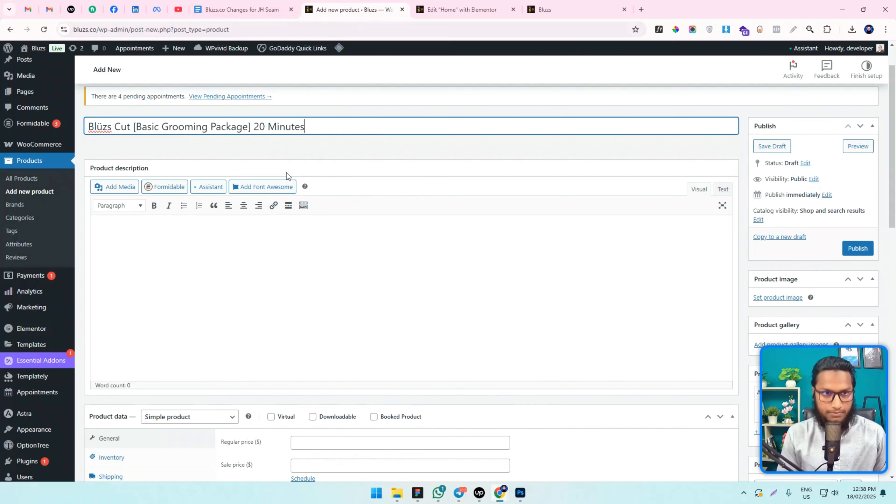
Step: Check the package price in the changes document and set the product's regular price to 65
{"action": "left_click", "coordinate": [243, 10]}
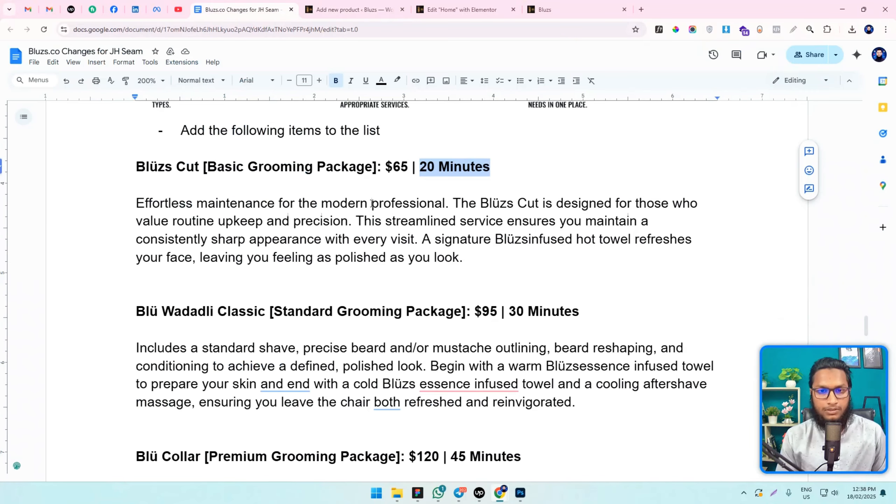
{"action": "left_click", "coordinate": [349, 9]}
{"action": "scroll", "coordinate": [321, 272], "scroll_direction": "down", "scroll_amount": 5}
{"action": "left_click", "coordinate": [324, 211]}
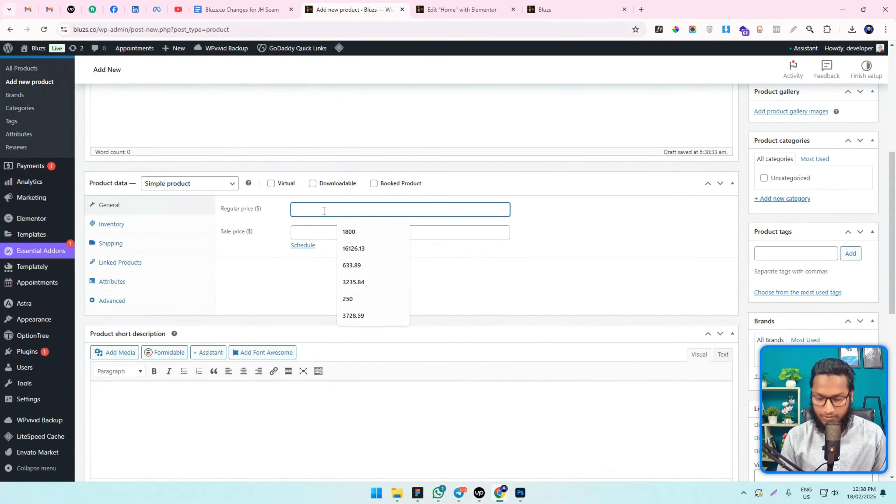
{"action": "type", "text": "65"}
Step: Copy the Blüzs Cut paragraph beginning "Effortless maintenance for the modern professional" from the changes document into the product description
{"action": "left_click", "coordinate": [243, 10]}
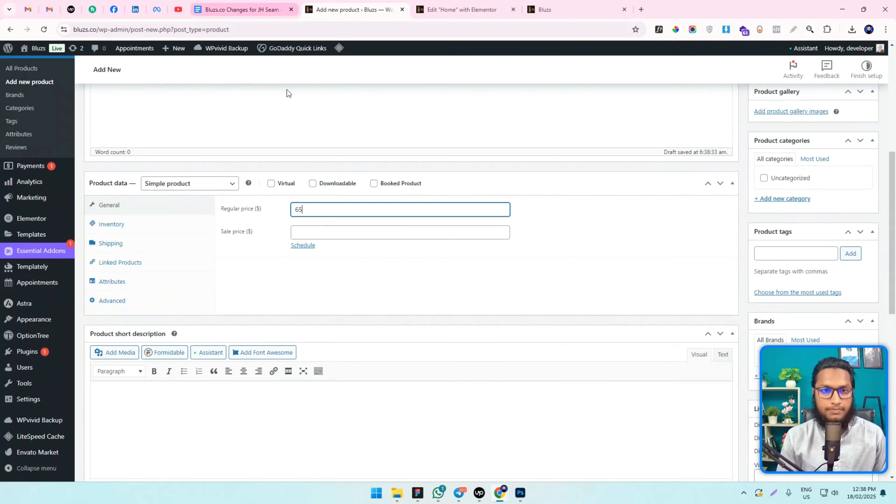
{"action": "left_click_drag", "start_coordinate": [138, 205], "coordinate": [493, 258]}
{"action": "key", "text": "ctrl+c"}
{"action": "key", "text": "ctrl+Tab"}
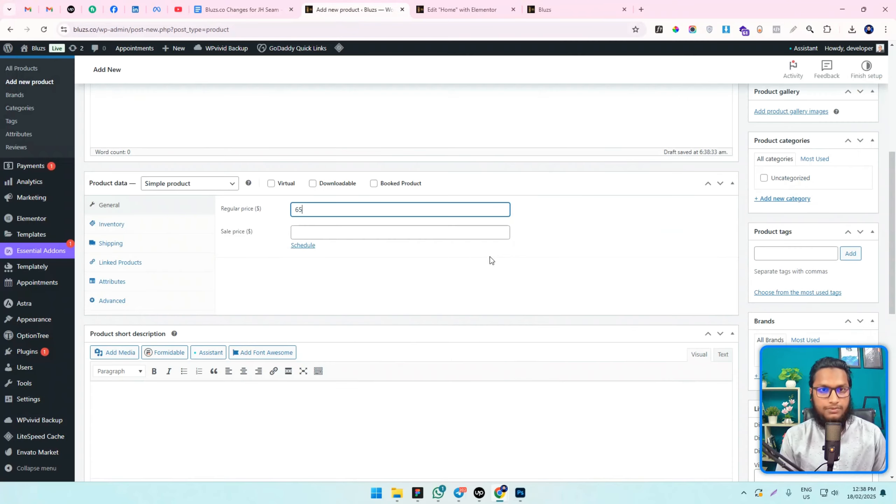
{"action": "scroll", "coordinate": [216, 238], "scroll_direction": "up", "scroll_amount": 5}
{"action": "left_click", "coordinate": [207, 208]}
{"action": "key", "text": "ctrl+v"}
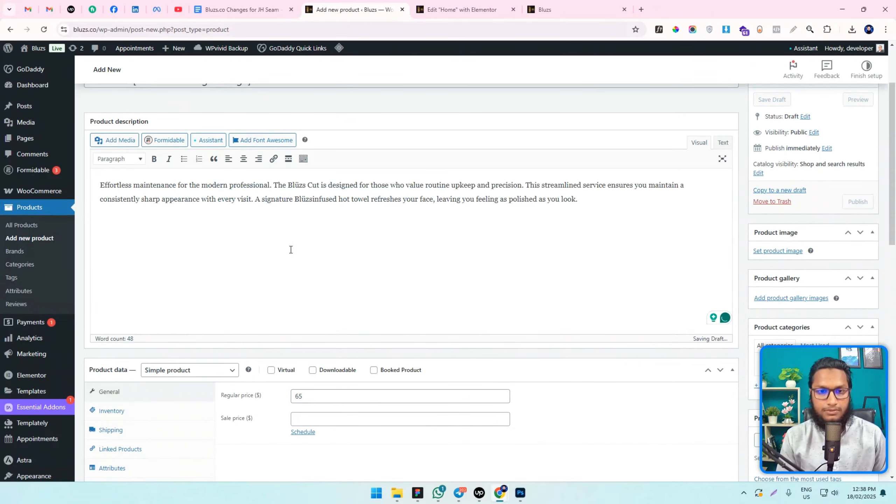
Step: Check the grooming package entries in the changes document and look through the remaining settings of the new product form
{"action": "key", "text": "ctrl+shift+Tab"}
{"action": "scroll", "coordinate": [301, 239], "scroll_direction": "down", "scroll_amount": 1}
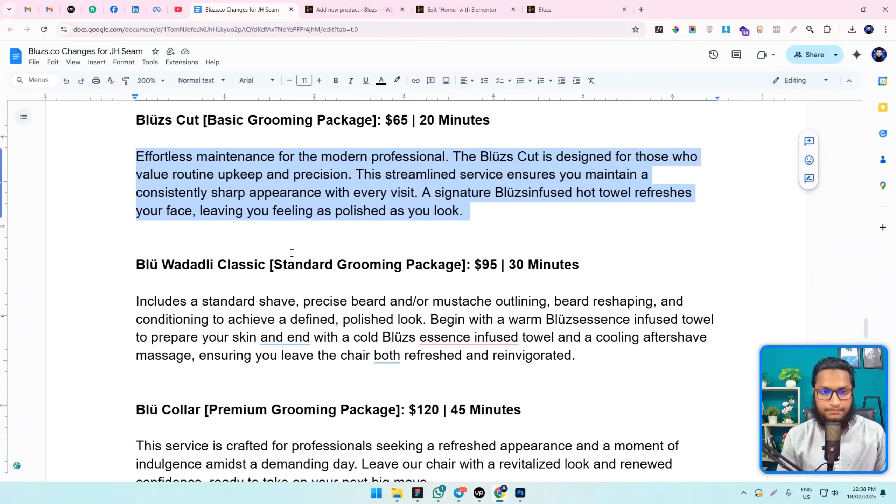
{"action": "scroll", "coordinate": [293, 248], "scroll_direction": "up", "scroll_amount": 1}
{"action": "scroll", "coordinate": [287, 253], "scroll_direction": "up", "scroll_amount": 1}
{"action": "scroll", "coordinate": [288, 248], "scroll_direction": "down", "scroll_amount": 2}
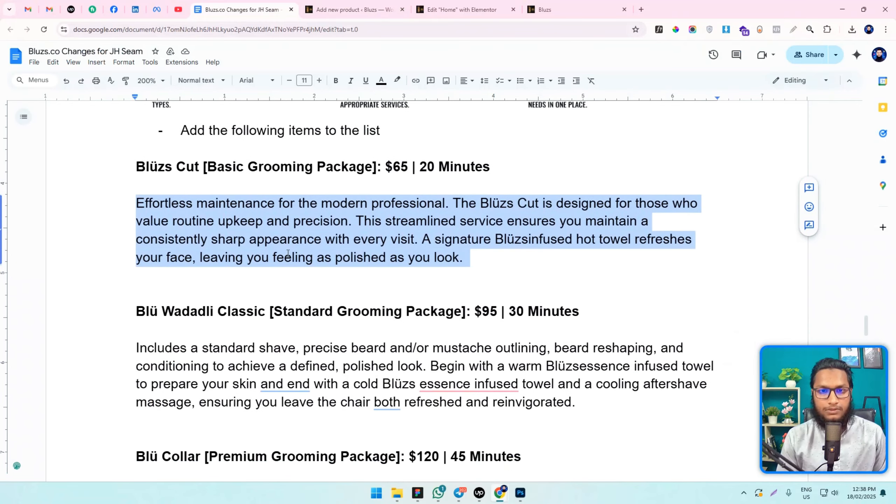
{"action": "left_click", "coordinate": [289, 225]}
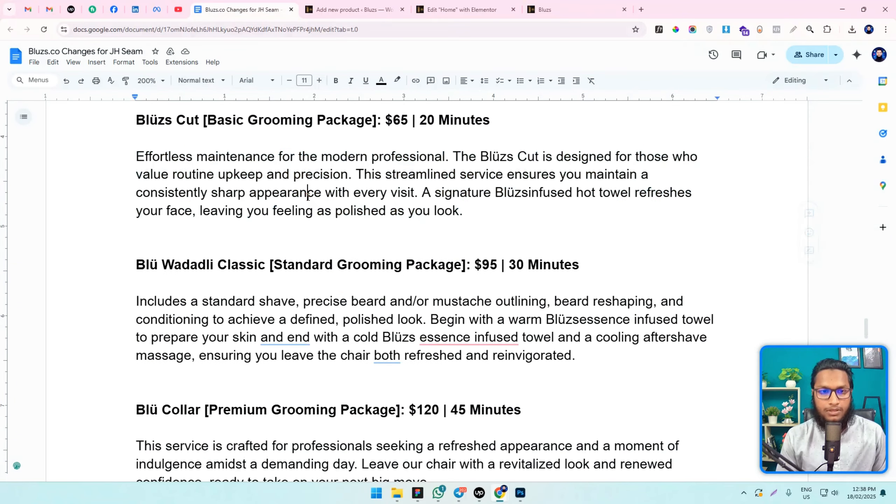
{"action": "left_click", "coordinate": [354, 10]}
{"action": "scroll", "coordinate": [804, 241], "scroll_direction": "down", "scroll_amount": 15}
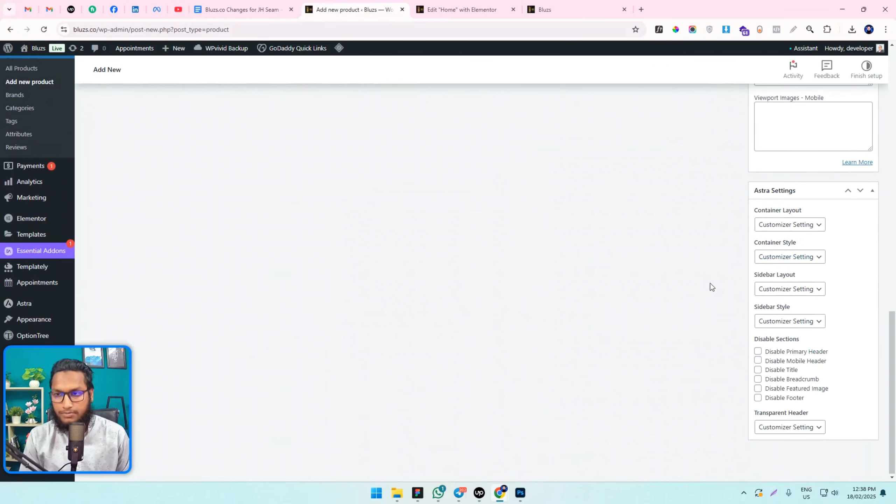
{"action": "scroll", "coordinate": [774, 302], "scroll_direction": "up", "scroll_amount": 9}
{"action": "scroll", "coordinate": [808, 311], "scroll_direction": "up", "scroll_amount": 3}
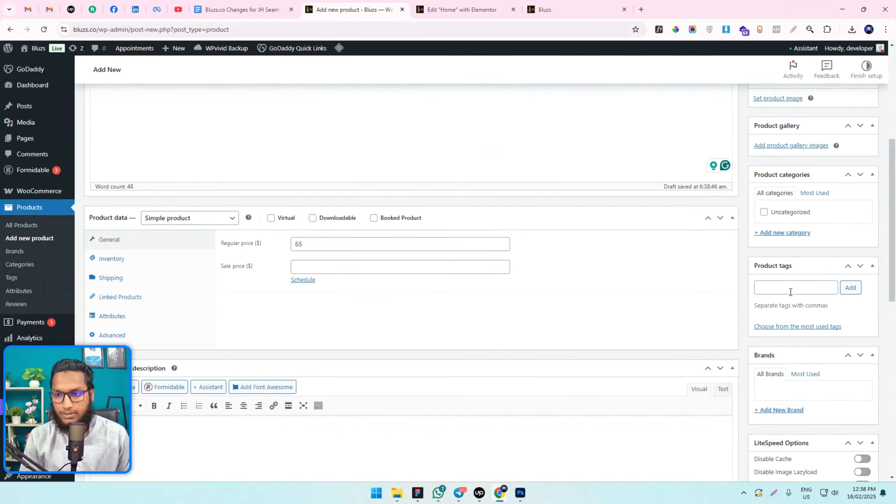
{"action": "scroll", "coordinate": [795, 328], "scroll_direction": "down", "scroll_amount": 11}
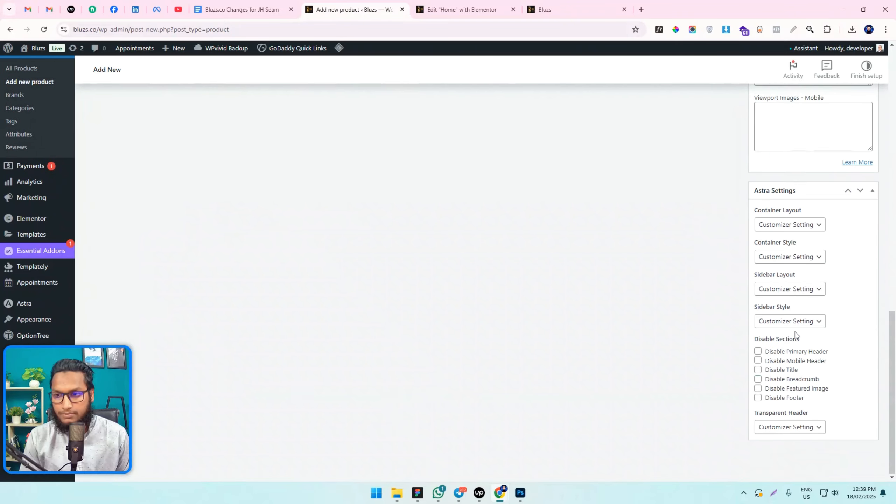
{"action": "scroll", "coordinate": [795, 332], "scroll_direction": "up", "scroll_amount": 8}
{"action": "scroll", "coordinate": [795, 332], "scroll_direction": "up", "scroll_amount": 5}
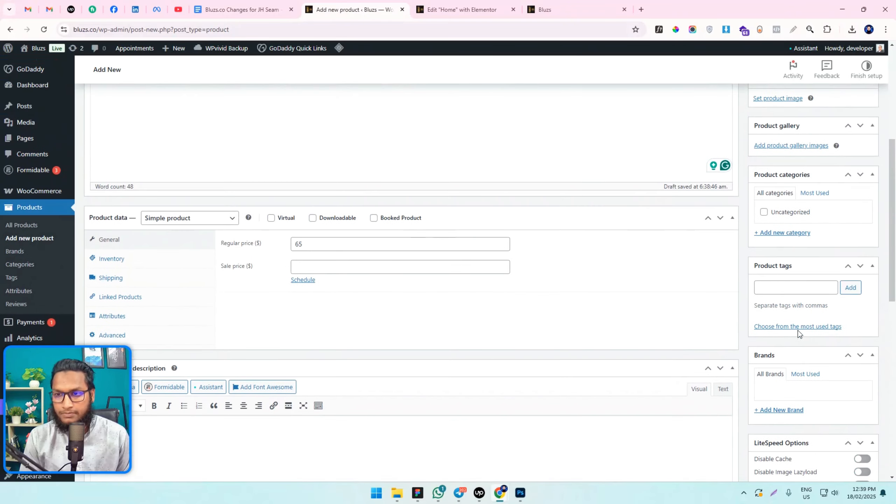
{"action": "scroll", "coordinate": [796, 308], "scroll_direction": "up", "scroll_amount": 3}
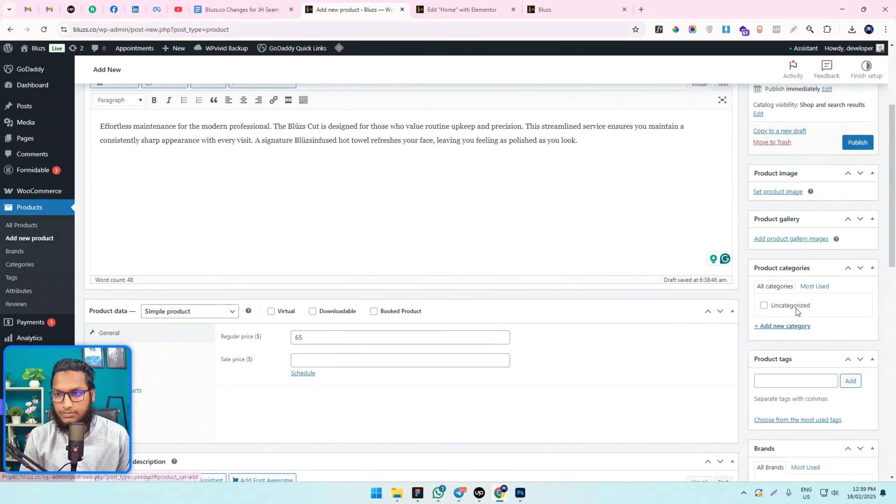
Step: Set the beard-trimming photo from the media library as the product image and publish the Blüzs Cut product
{"action": "left_click", "coordinate": [774, 194]}
{"action": "left_click", "coordinate": [83, 86]}
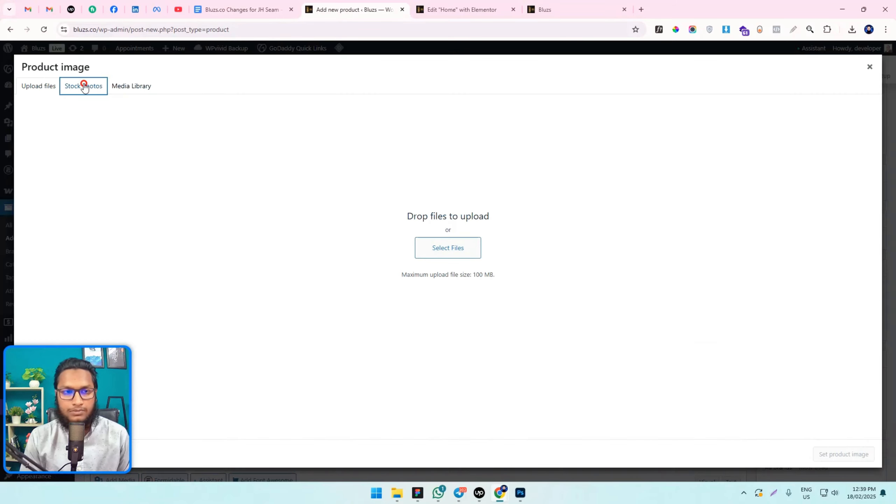
{"action": "left_click", "coordinate": [132, 87]}
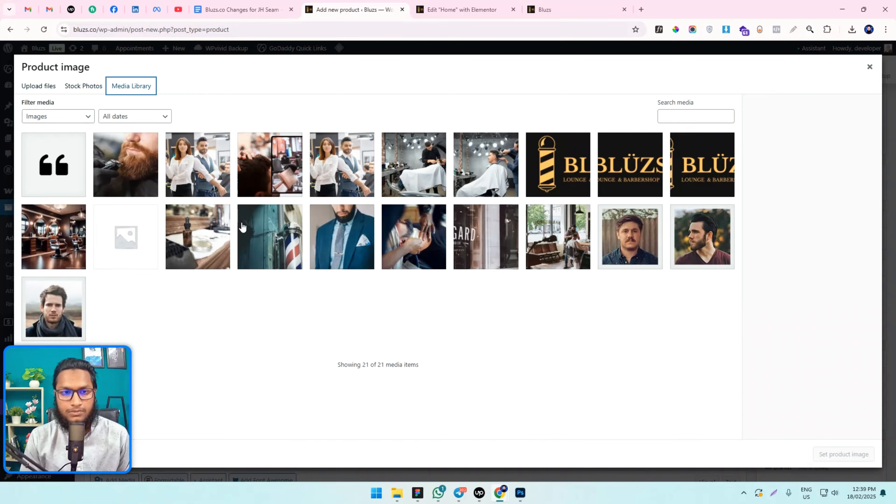
{"action": "left_click", "coordinate": [121, 171]}
{"action": "left_click", "coordinate": [844, 454]}
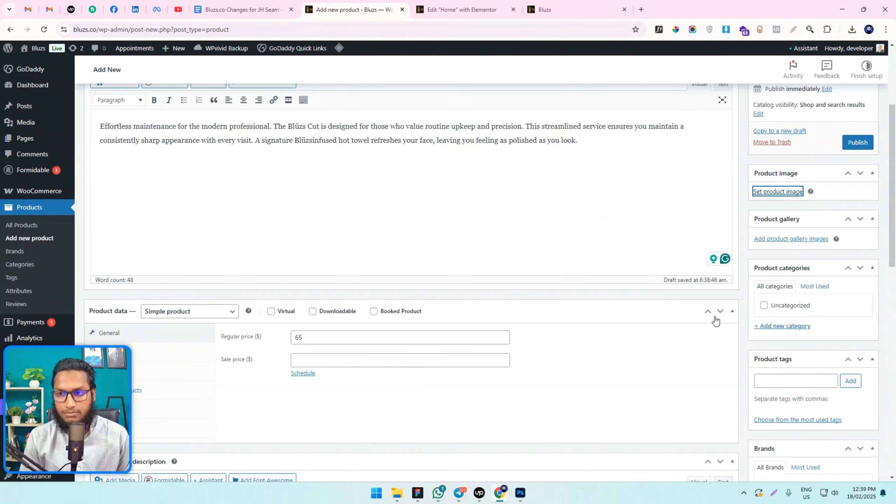
{"action": "left_click", "coordinate": [858, 295]}
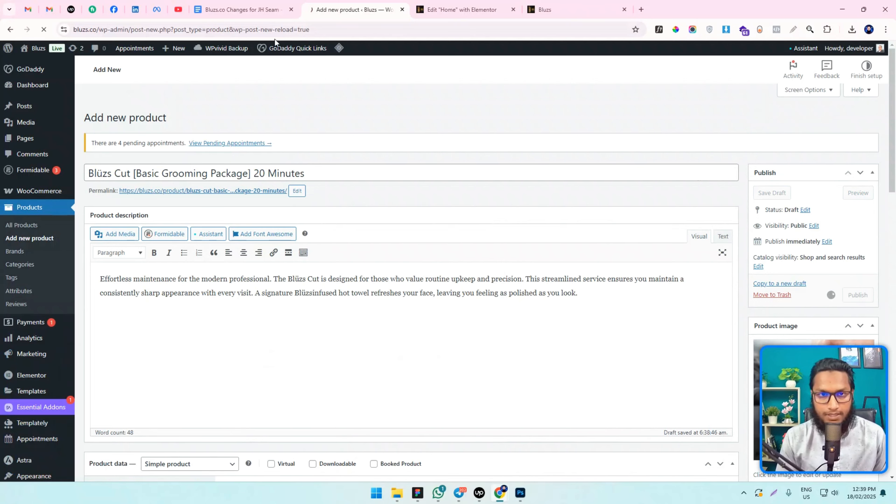
Step: Select the heading "Blü Wadadli Classic [Standard Grooming Package]: $95 | 30 Minutes" in the changes document
{"action": "left_click", "coordinate": [264, 9]}
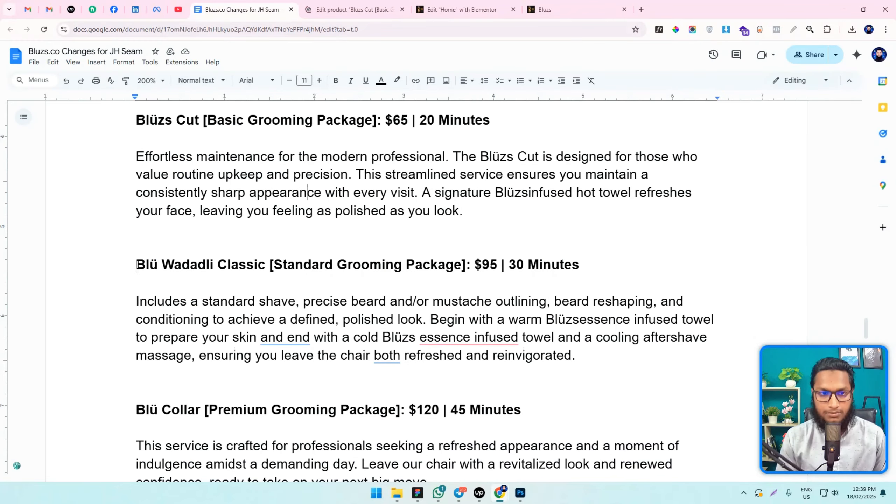
{"action": "left_click_drag", "start_coordinate": [137, 264], "coordinate": [578, 264]}
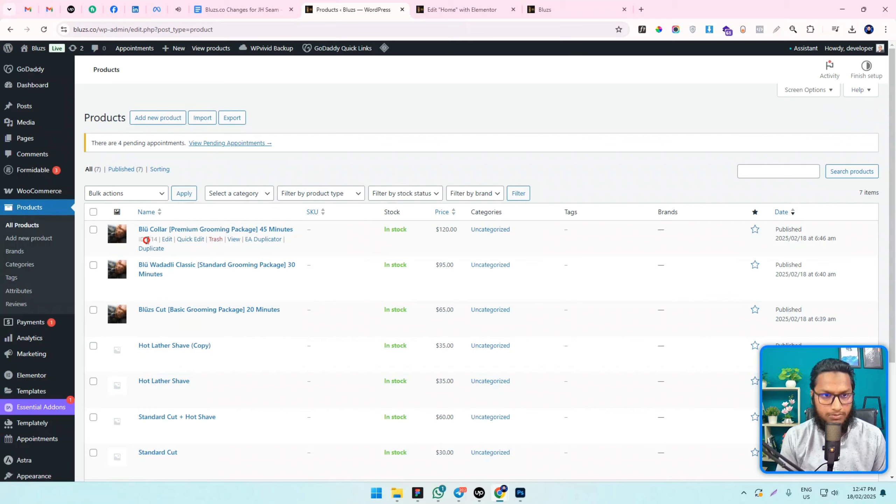
Step: Check the product ID of Blü Collar [Premium Grooming Package] in the product list
{"action": "left_click_drag", "start_coordinate": [147, 240], "coordinate": [158, 240]}
{"action": "left_click", "coordinate": [158, 240]}
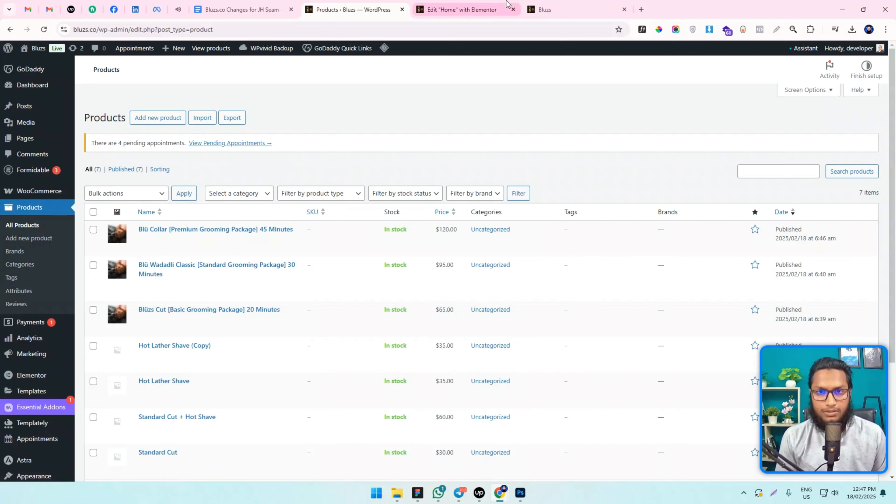
Step: Search the web for "direct add to cart link woocommerce" and open WooCommerce's documentation on creating add-to-cart URLs
{"action": "left_click", "coordinate": [642, 9]}
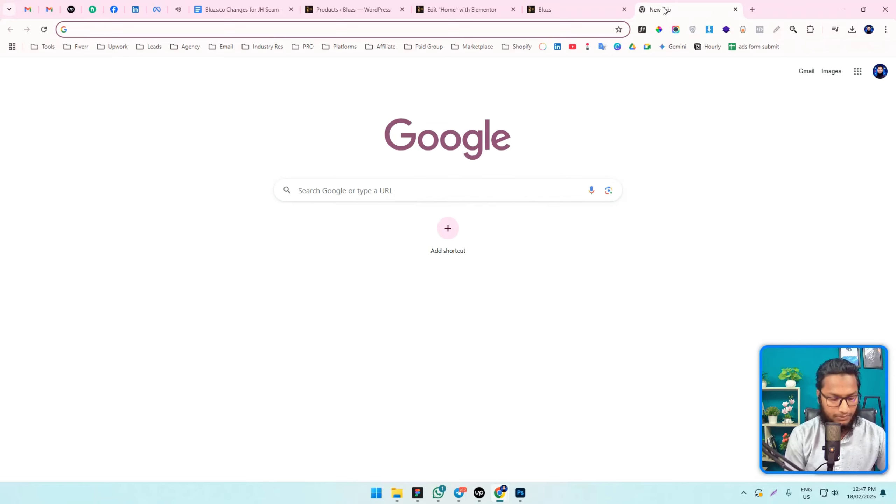
{"action": "type", "text": "direct a"}
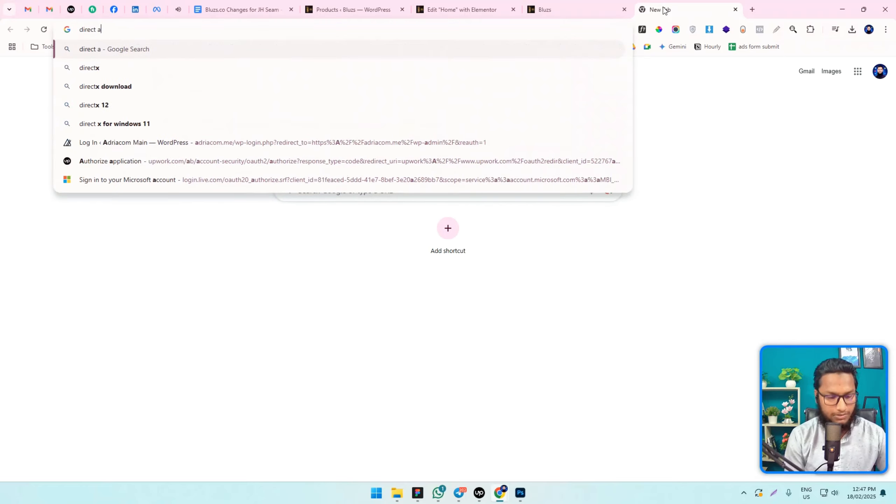
{"action": "type", "text": "dd to cart"}
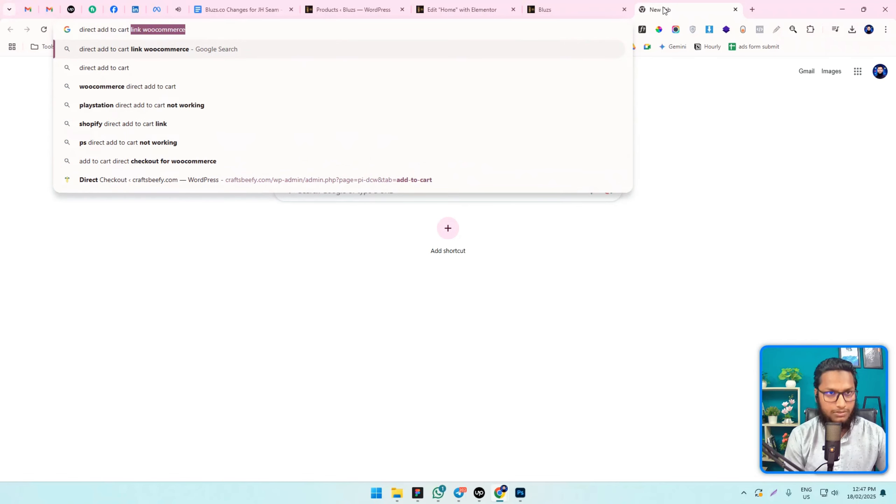
{"action": "key", "text": "Return"}
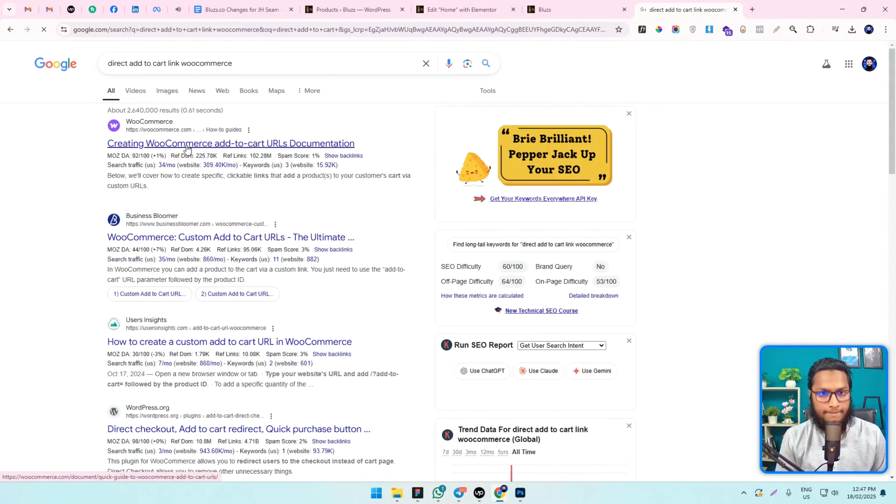
{"action": "left_click", "coordinate": [208, 143]}
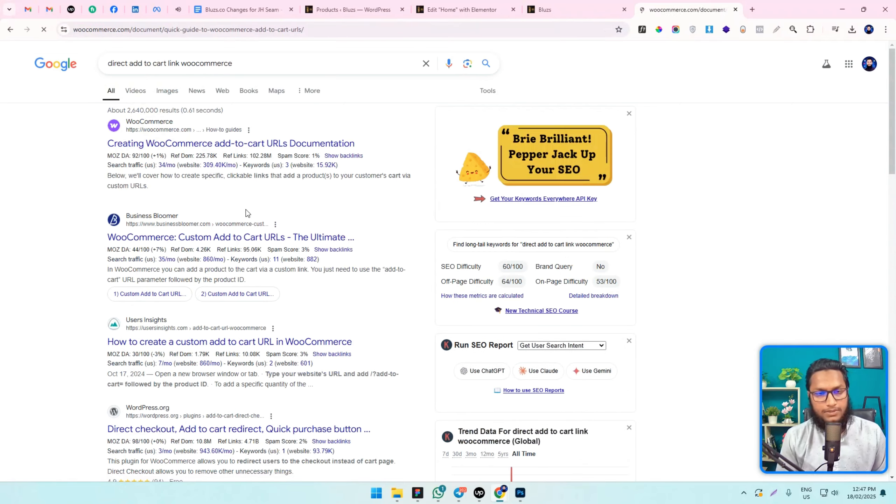
Step: Examine how to find a product ID and the parts of the simple-product add-to-cart URL, including PRODUCT_ID and QUANTITY
{"action": "scroll", "coordinate": [299, 258], "scroll_direction": "down", "scroll_amount": 5}
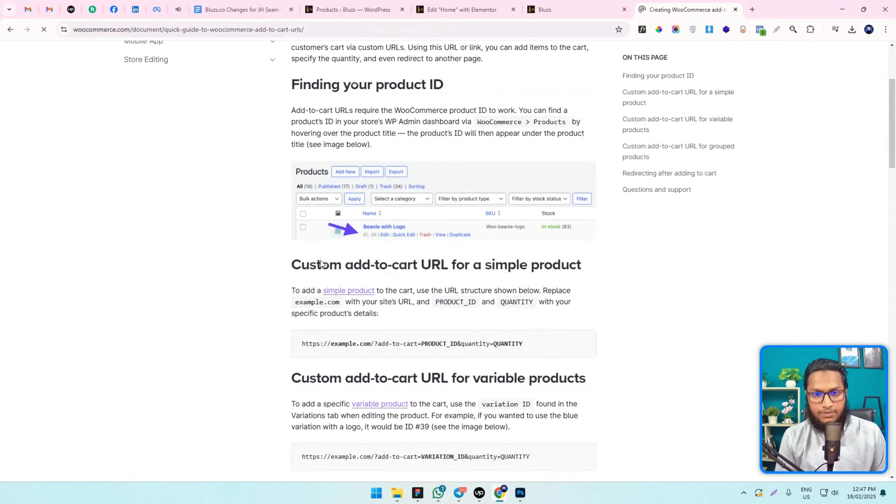
{"action": "scroll", "coordinate": [311, 271], "scroll_direction": "up", "scroll_amount": 1}
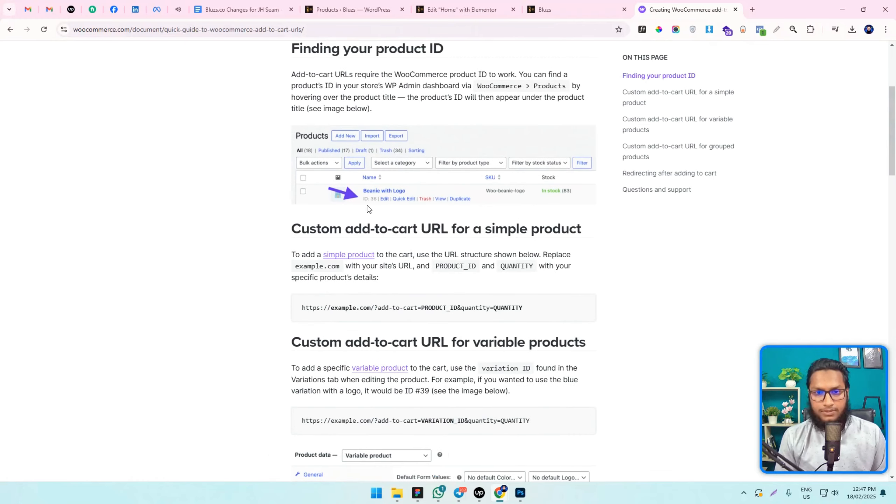
{"action": "scroll", "coordinate": [373, 204], "scroll_direction": "down", "scroll_amount": 1}
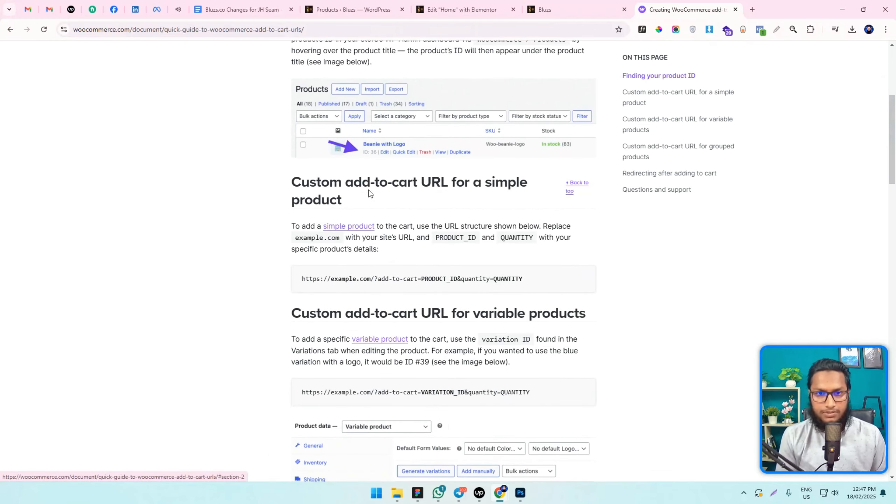
{"action": "scroll", "coordinate": [375, 212], "scroll_direction": "down", "scroll_amount": 1}
{"action": "scroll", "coordinate": [381, 218], "scroll_direction": "down", "scroll_amount": 2}
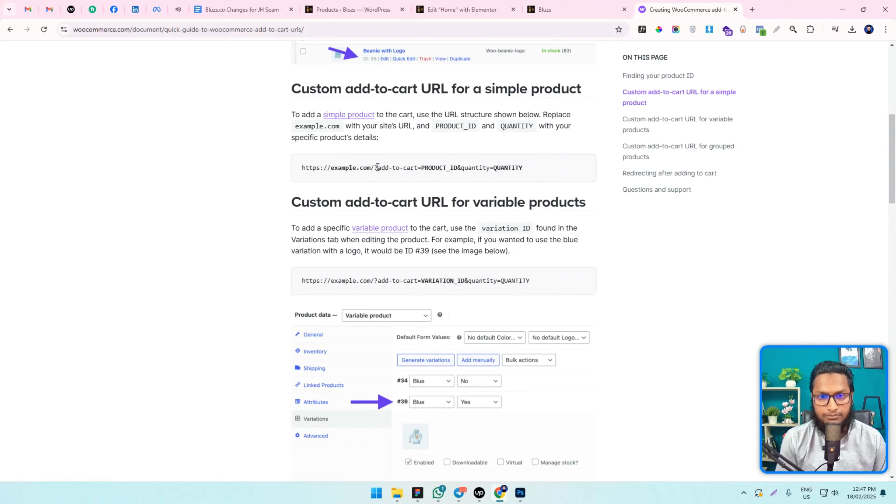
{"action": "left_click_drag", "start_coordinate": [385, 169], "coordinate": [420, 168]}
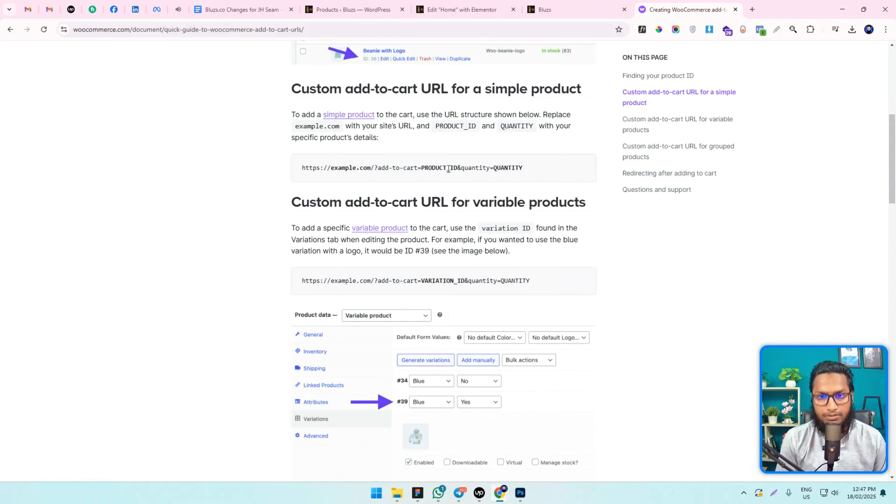
{"action": "double_click", "coordinate": [449, 169]}
{"action": "left_click", "coordinate": [474, 169]}
{"action": "double_click", "coordinate": [470, 169]}
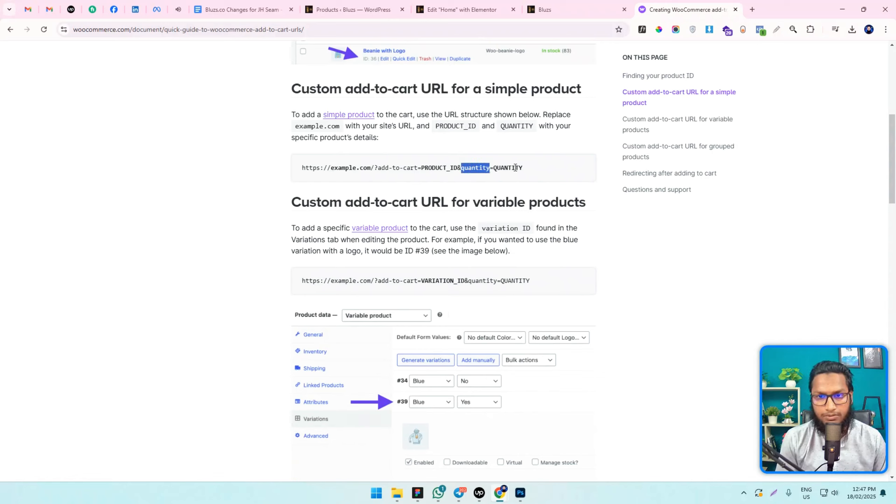
{"action": "double_click", "coordinate": [509, 168]}
{"action": "left_click", "coordinate": [302, 167]}
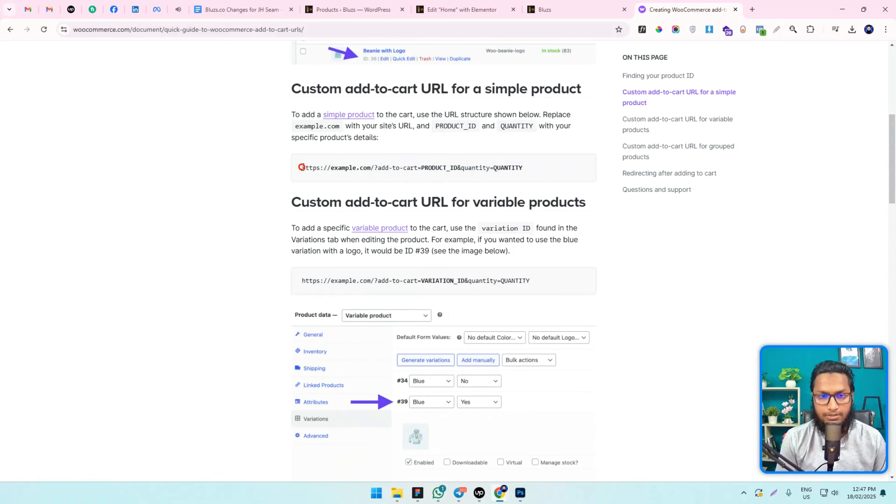
{"action": "double_click", "coordinate": [432, 168]}
{"action": "left_click", "coordinate": [428, 167]}
{"action": "left_click_drag", "start_coordinate": [422, 166], "coordinate": [455, 168]}
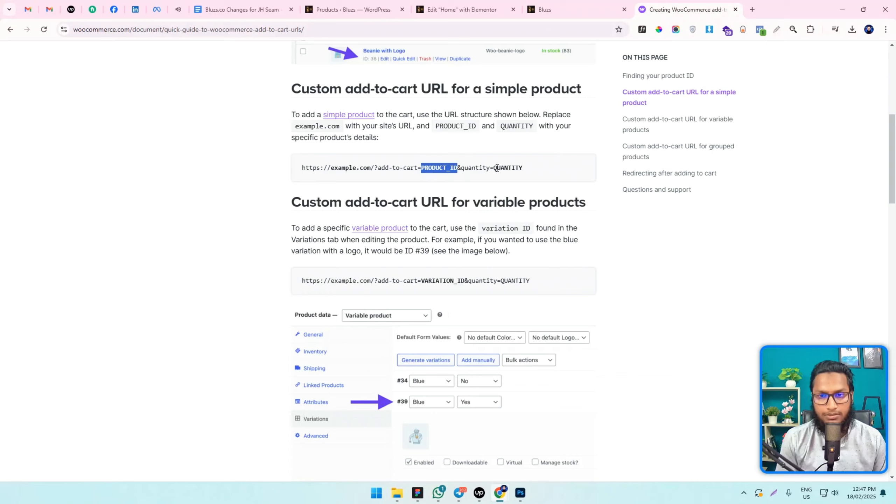
{"action": "left_click_drag", "start_coordinate": [493, 168], "coordinate": [523, 168]}
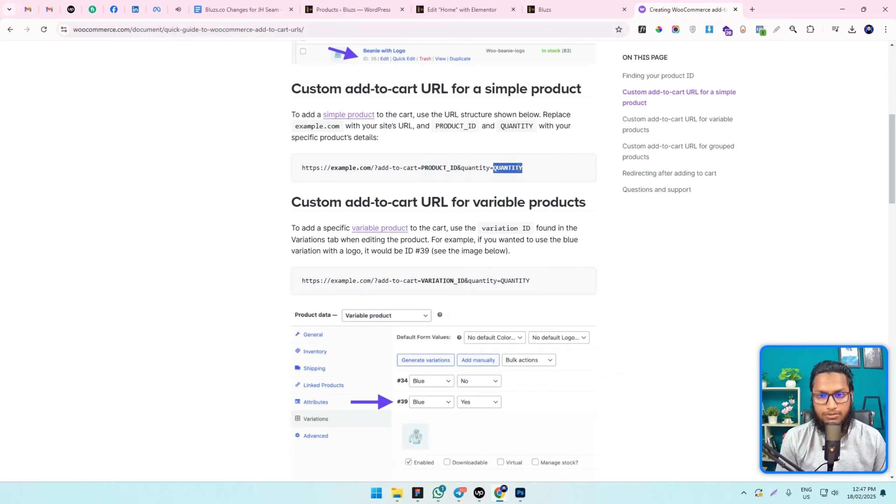
{"action": "triple_click", "coordinate": [382, 171]}
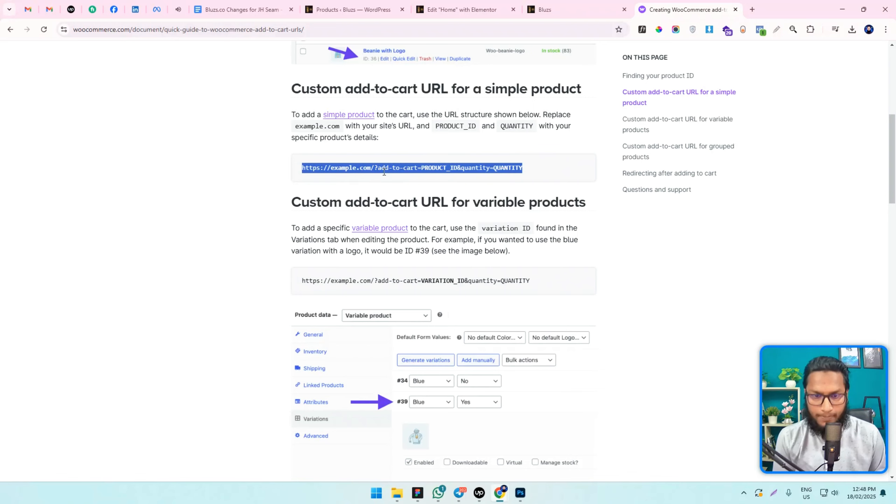
Step: Examine the documentation's sections on variable products, grouped products and redirecting customers after adding to cart
{"action": "scroll", "coordinate": [270, 249], "scroll_direction": "down", "scroll_amount": 5}
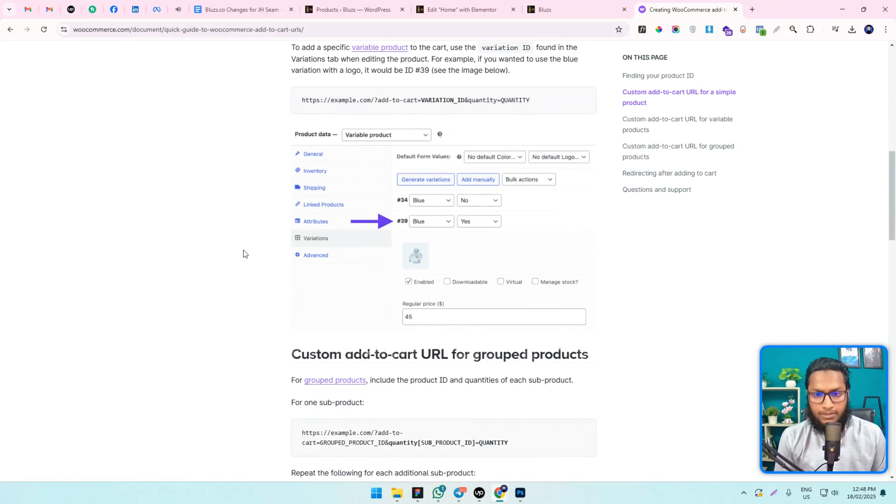
{"action": "scroll", "coordinate": [263, 228], "scroll_direction": "up", "scroll_amount": 6}
{"action": "left_click", "coordinate": [396, 230]}
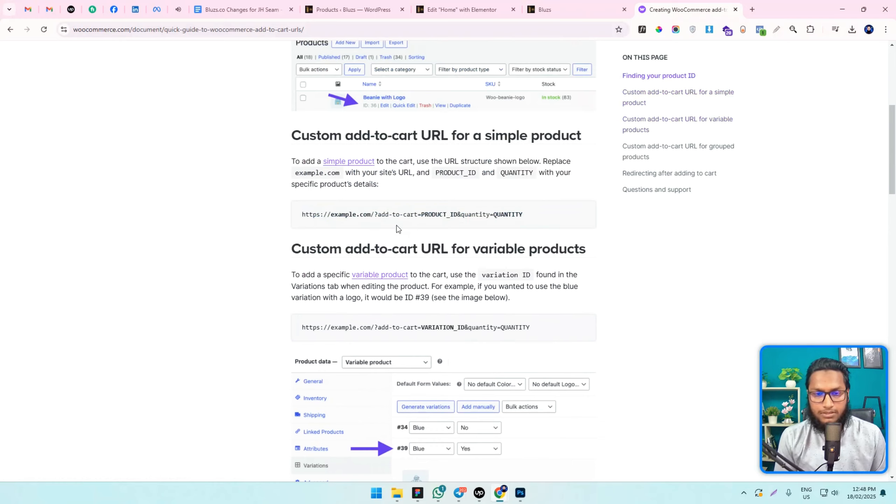
{"action": "scroll", "coordinate": [398, 235], "scroll_direction": "down", "scroll_amount": 5}
{"action": "scroll", "coordinate": [395, 237], "scroll_direction": "down", "scroll_amount": 8}
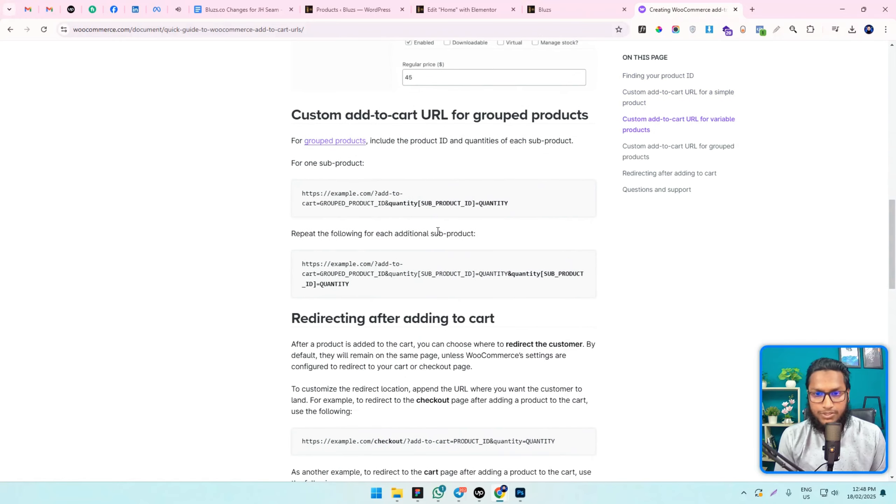
{"action": "scroll", "coordinate": [429, 242], "scroll_direction": "down", "scroll_amount": 3}
{"action": "scroll", "coordinate": [429, 242], "scroll_direction": "down", "scroll_amount": 3}
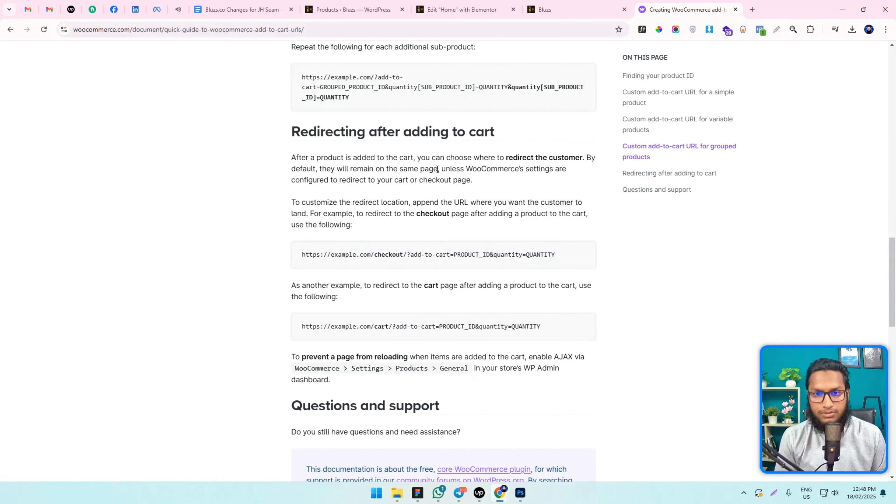
{"action": "left_click_drag", "start_coordinate": [450, 180], "coordinate": [342, 179]}
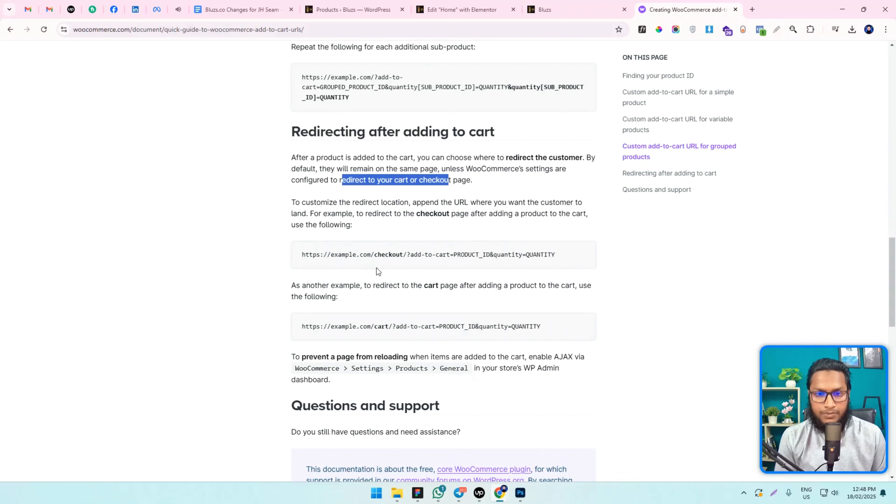
{"action": "scroll", "coordinate": [377, 268], "scroll_direction": "down", "scroll_amount": 1}
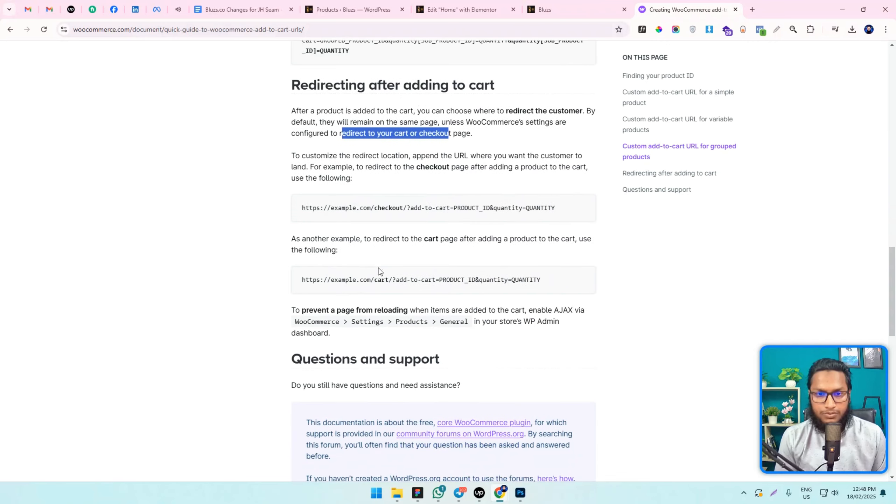
{"action": "triple_click", "coordinate": [399, 206]}
{"action": "right_click", "coordinate": [405, 214]}
{"action": "left_click", "coordinate": [445, 218]}
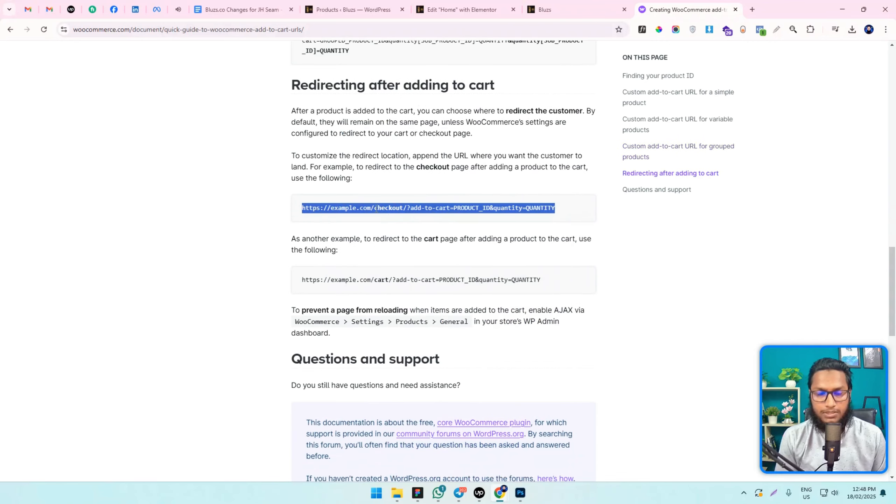
Step: In the Home page editor, replace the first Haircuts card's Book Online button link with the copied checkout add-to-cart URL
{"action": "left_click", "coordinate": [374, 7]}
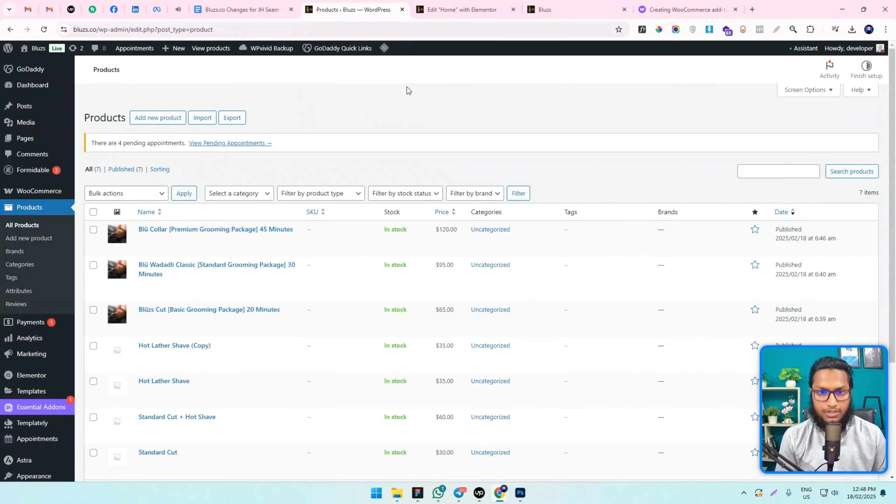
{"action": "left_click", "coordinate": [260, 31]}
{"action": "left_click", "coordinate": [432, 9]}
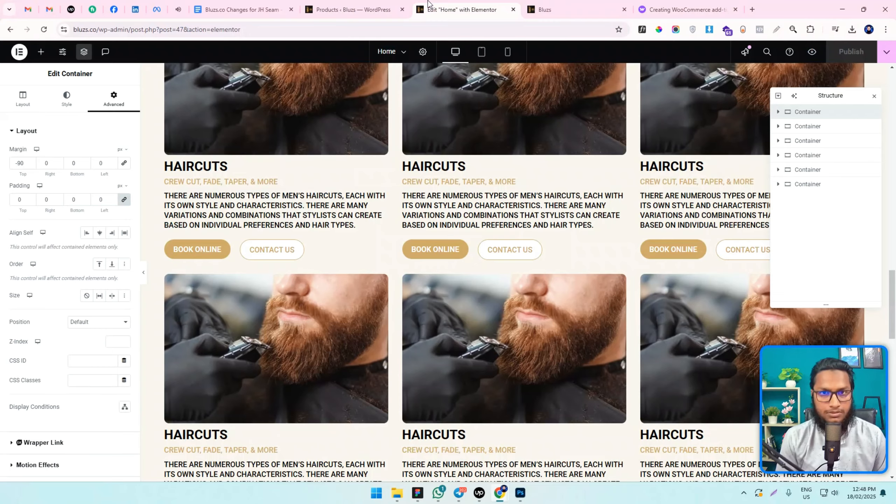
{"action": "scroll", "coordinate": [295, 219], "scroll_direction": "down", "scroll_amount": 1}
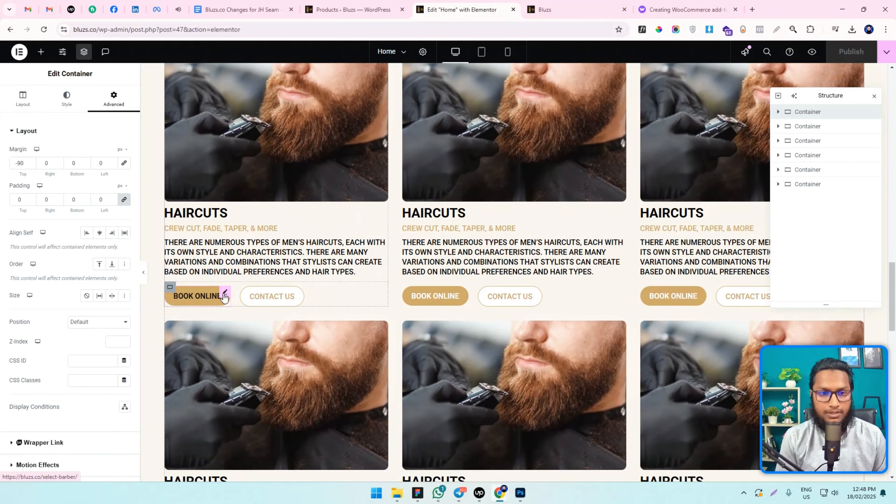
{"action": "left_click", "coordinate": [198, 295]}
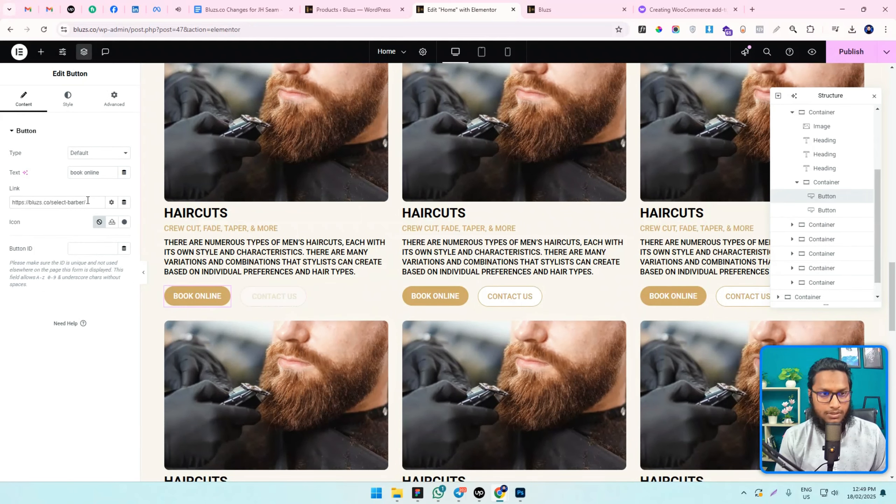
{"action": "left_click_drag", "start_coordinate": [97, 202], "coordinate": [10, 203]}
{"action": "key", "text": "ctrl+v"}
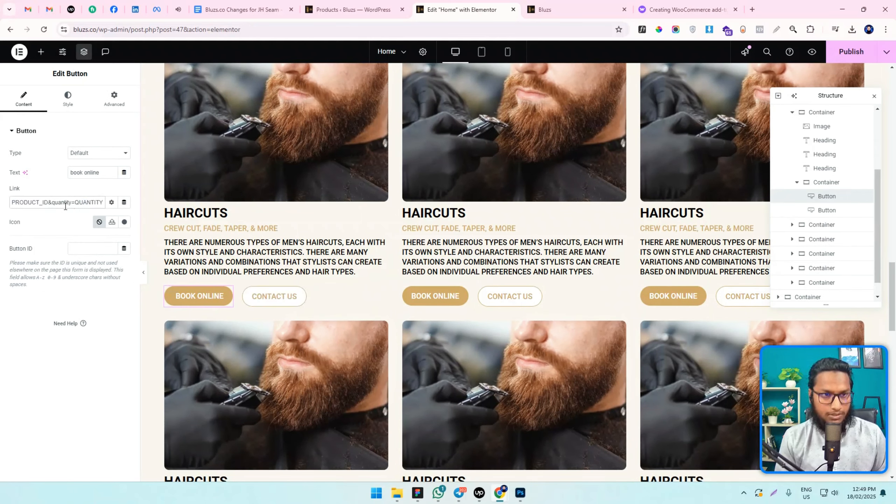
Step: In the first card's Book Online link, set the quantity to 1 and the product ID to 614
{"action": "double_click", "coordinate": [88, 203]}
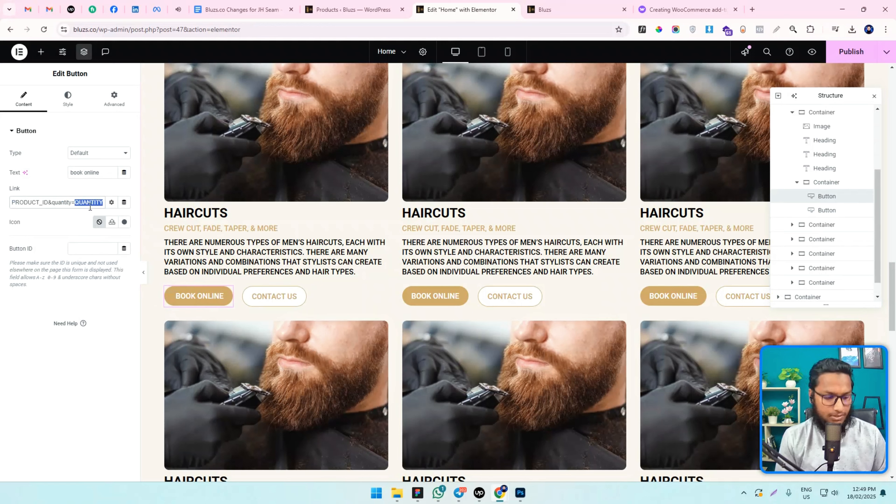
{"action": "type", "text": "1"}
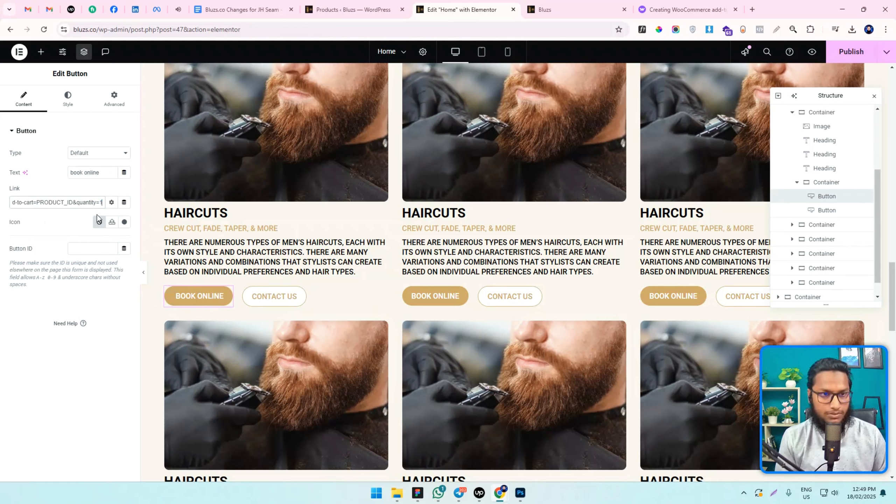
{"action": "double_click", "coordinate": [54, 203]}
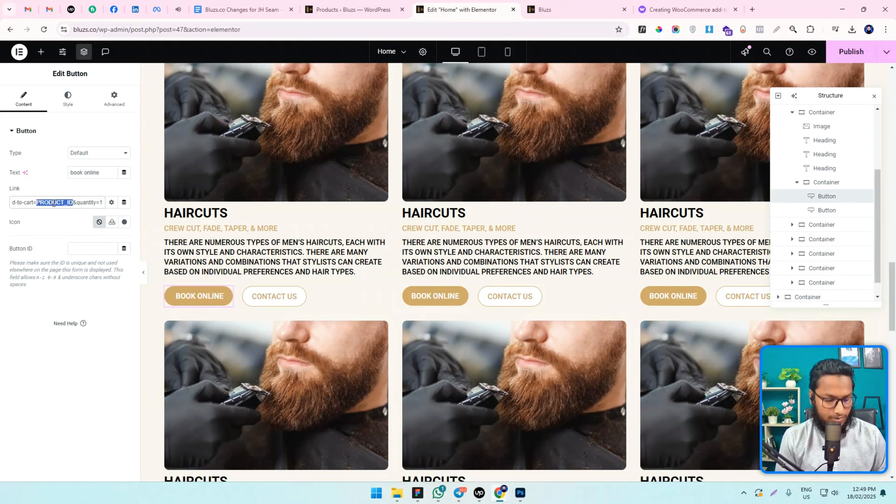
{"action": "type", "text": "614"}
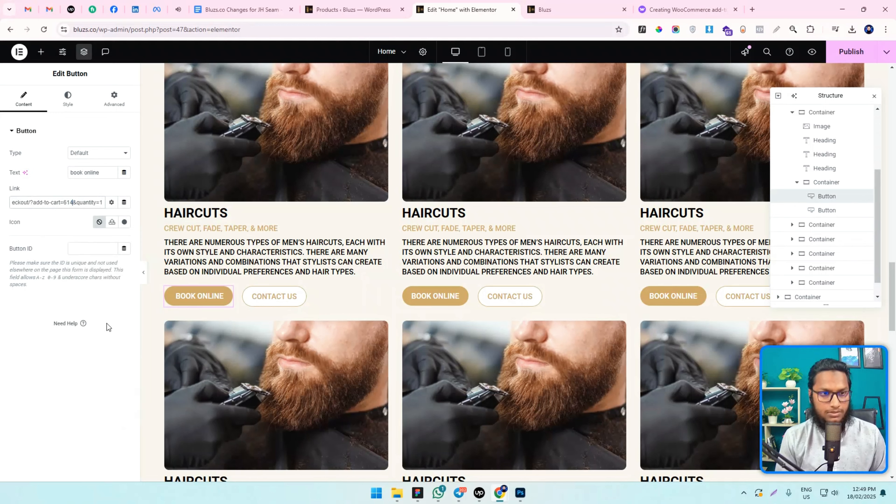
{"action": "left_click", "coordinate": [77, 204]}
{"action": "left_click", "coordinate": [52, 202]}
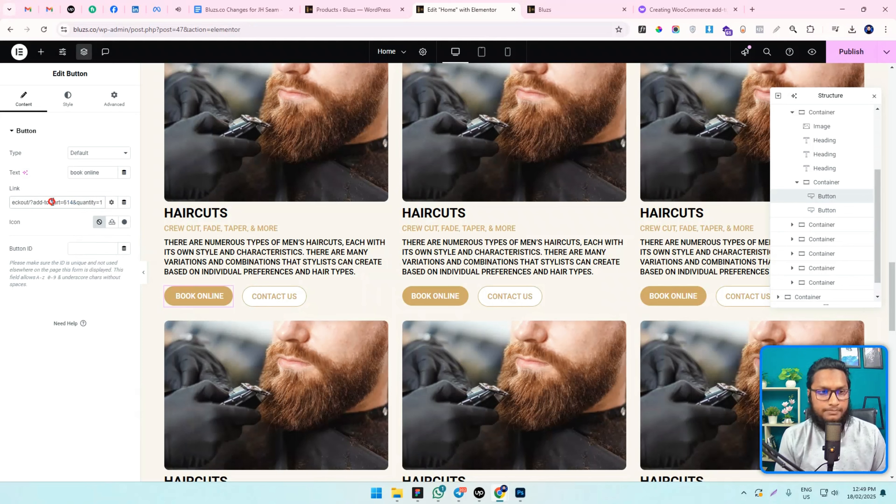
{"action": "key", "text": "ctrl+a"}
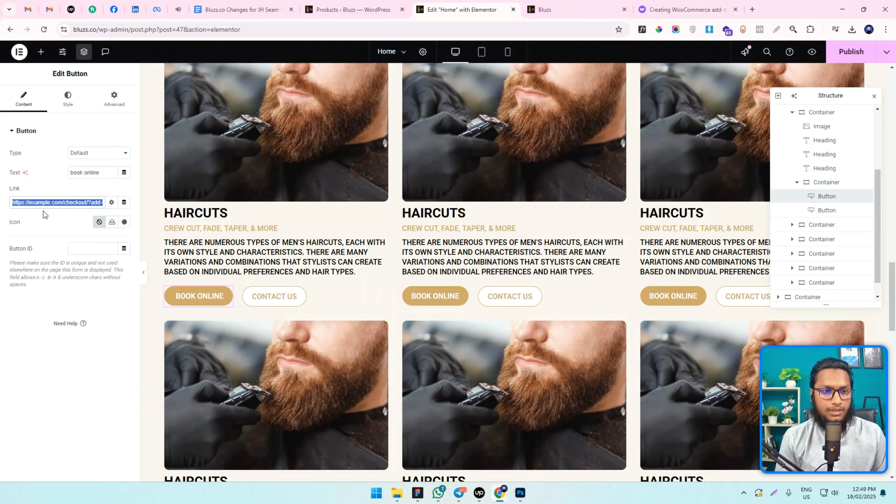
{"action": "left_click", "coordinate": [39, 202]}
{"action": "left_click_drag", "start_coordinate": [30, 202], "coordinate": [57, 203]}
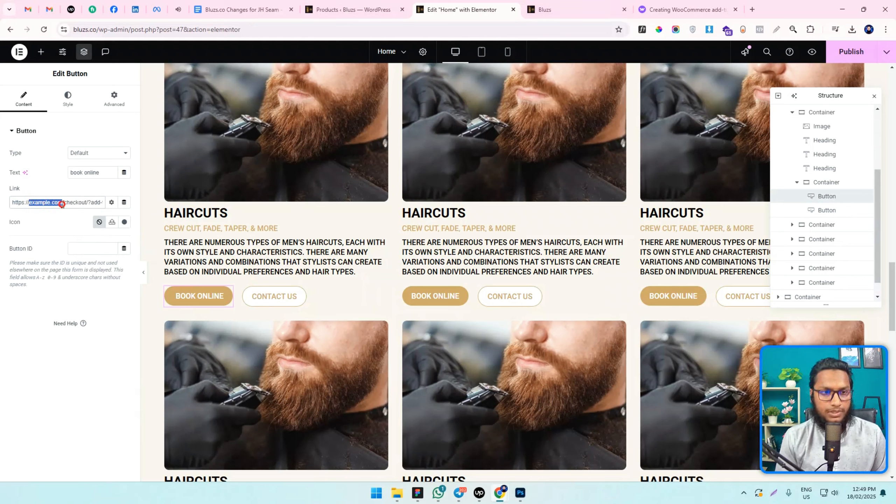
{"action": "left_click_drag", "start_coordinate": [98, 29], "coordinate": [43, 36]}
{"action": "left_click", "coordinate": [35, 202]}
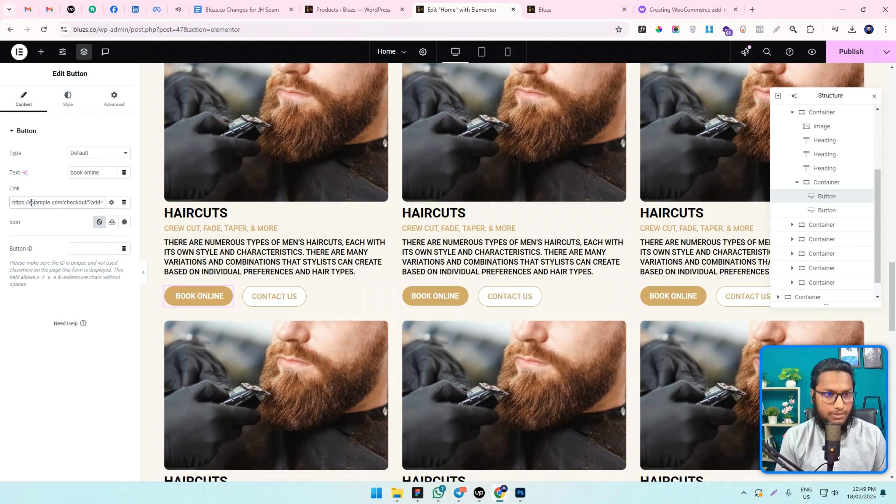
{"action": "left_click_drag", "start_coordinate": [30, 203], "coordinate": [59, 201]}
{"action": "key", "text": "ctrl+v"}
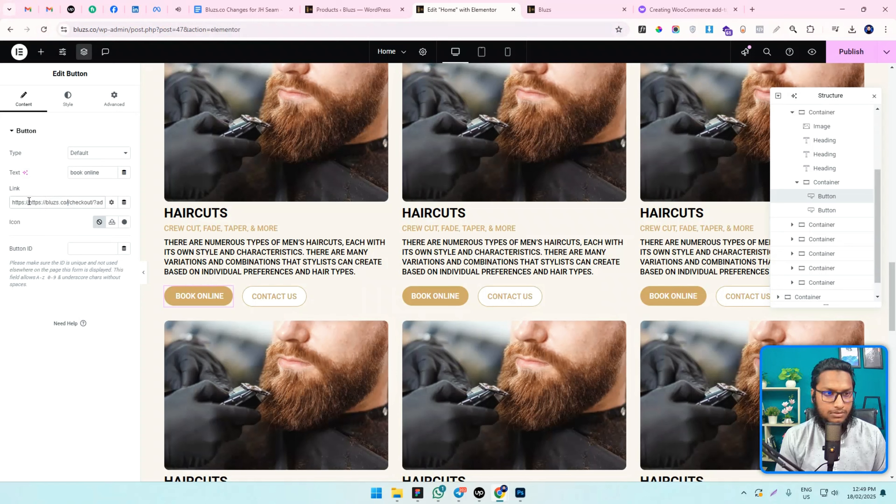
{"action": "left_click_drag", "start_coordinate": [30, 202], "coordinate": [133, 200]}
{"action": "key", "text": "BackSpace"}
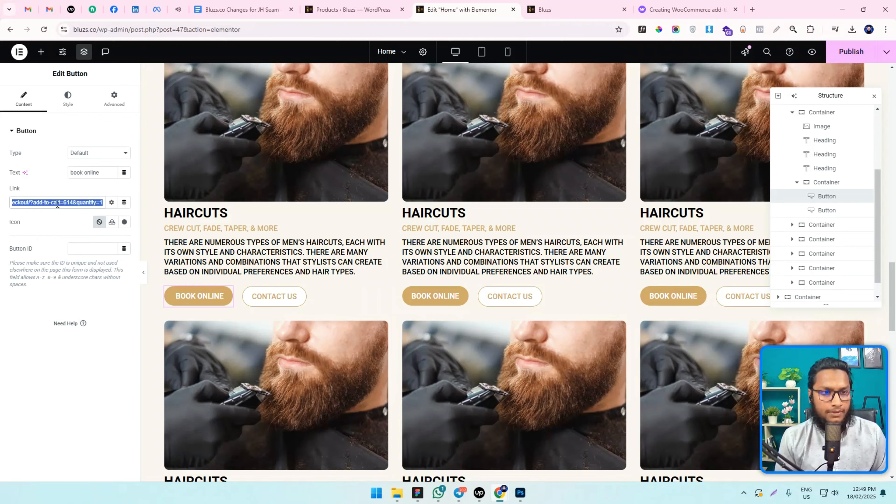
{"action": "left_click", "coordinate": [53, 202]}
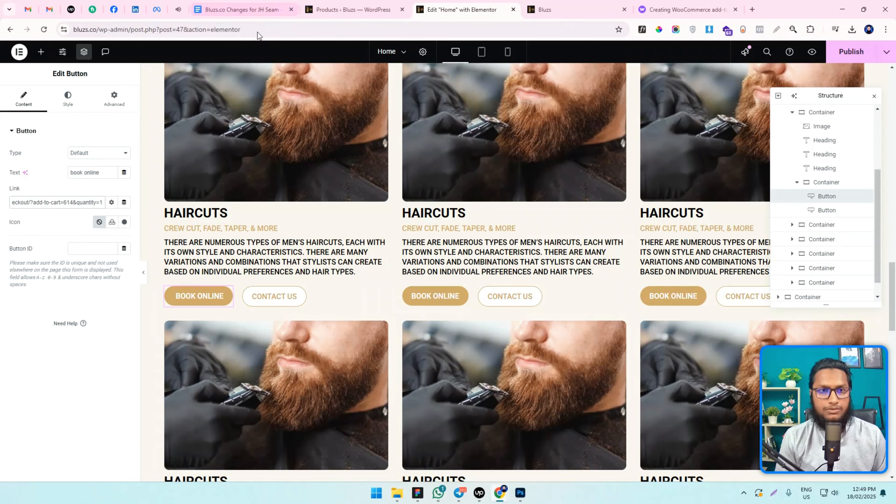
Step: Copy the heading "Blüzs Cut [Basic Grooming Package]: $65 | 20 Minutes" from the Bluzs.co changes document
{"action": "left_click", "coordinate": [241, 10]}
{"action": "scroll", "coordinate": [311, 215], "scroll_direction": "up", "scroll_amount": 10}
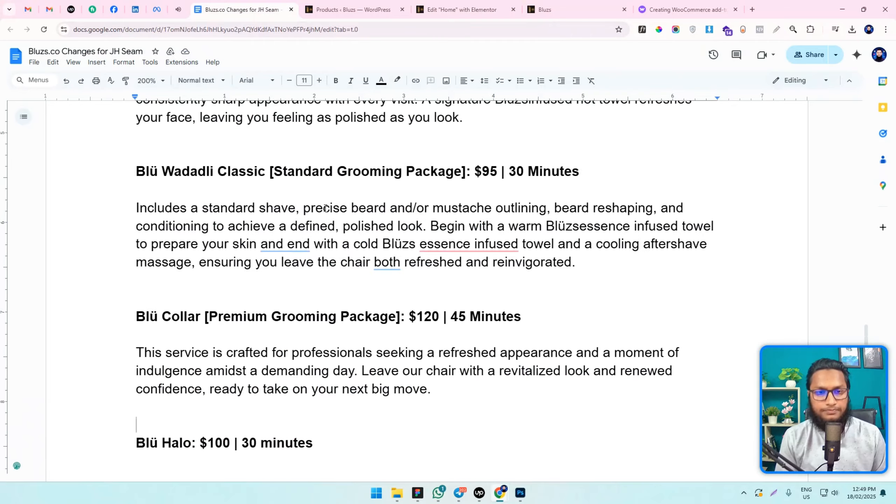
{"action": "scroll", "coordinate": [314, 208], "scroll_direction": "down", "scroll_amount": 4}
{"action": "scroll", "coordinate": [314, 208], "scroll_direction": "up", "scroll_amount": 3}
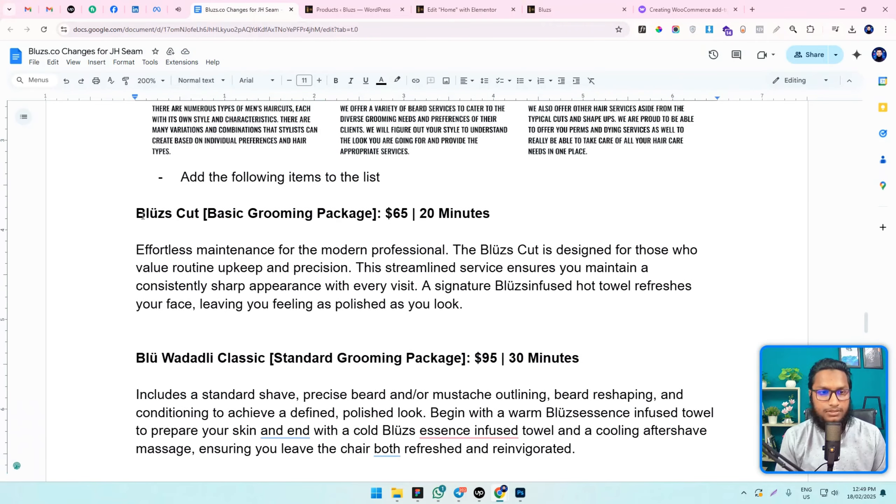
{"action": "left_click_drag", "start_coordinate": [137, 214], "coordinate": [198, 212]}
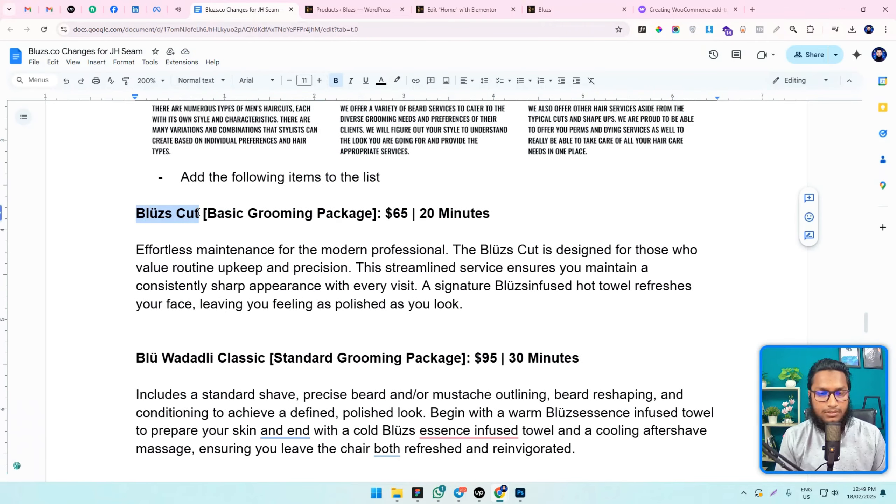
{"action": "scroll", "coordinate": [244, 271], "scroll_direction": "down", "scroll_amount": 3}
{"action": "scroll", "coordinate": [245, 272], "scroll_direction": "up", "scroll_amount": 3}
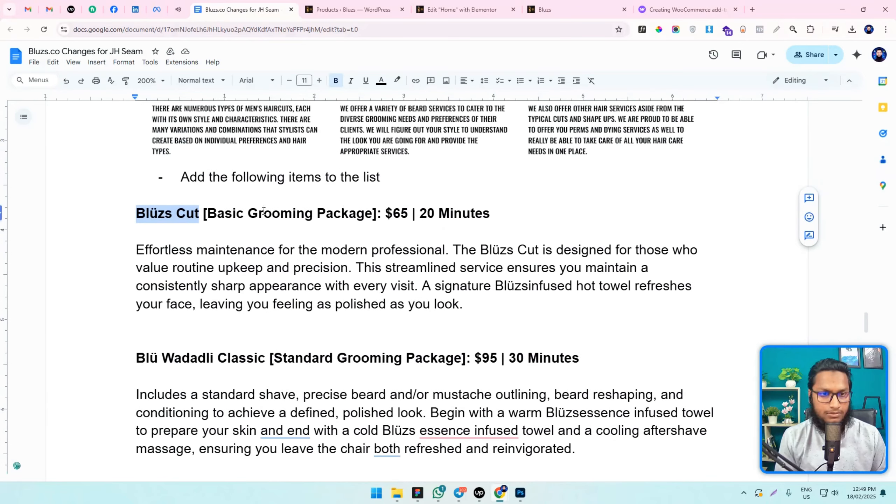
{"action": "triple_click", "coordinate": [524, 214]}
Step: In the Home page editor, replace the first card's HAIRCUTS title with the copied "Blüzs Cut [Basic Grooming Package]: $65 | 20 Minutes"
{"action": "left_click", "coordinate": [367, 8]}
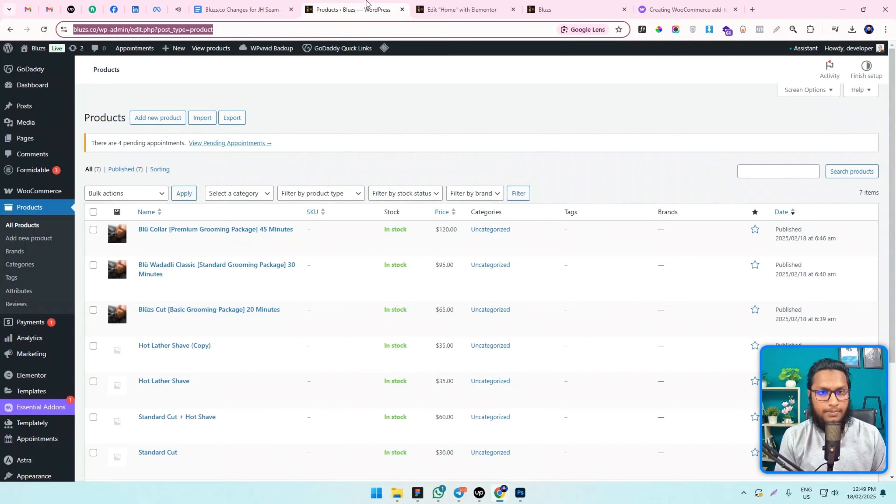
{"action": "left_click", "coordinate": [458, 9]}
{"action": "left_click", "coordinate": [198, 213]}
{"action": "triple_click", "coordinate": [70, 171]}
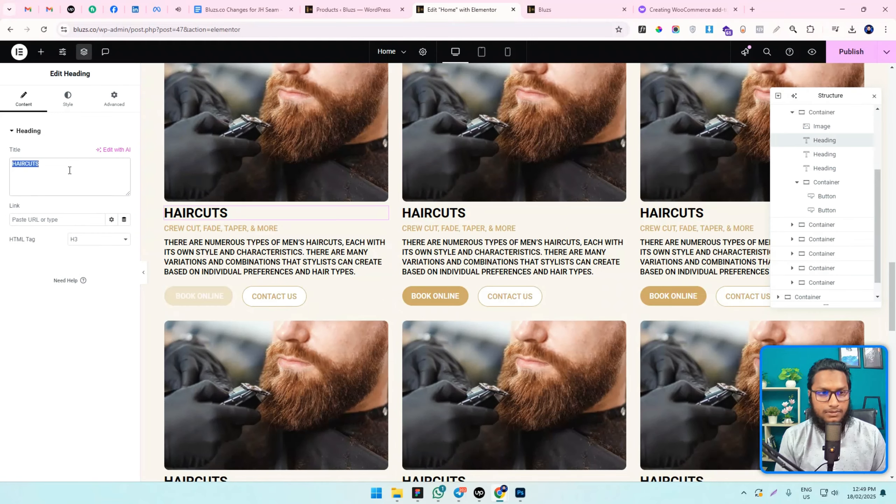
{"action": "key", "text": "ctrl+v"}
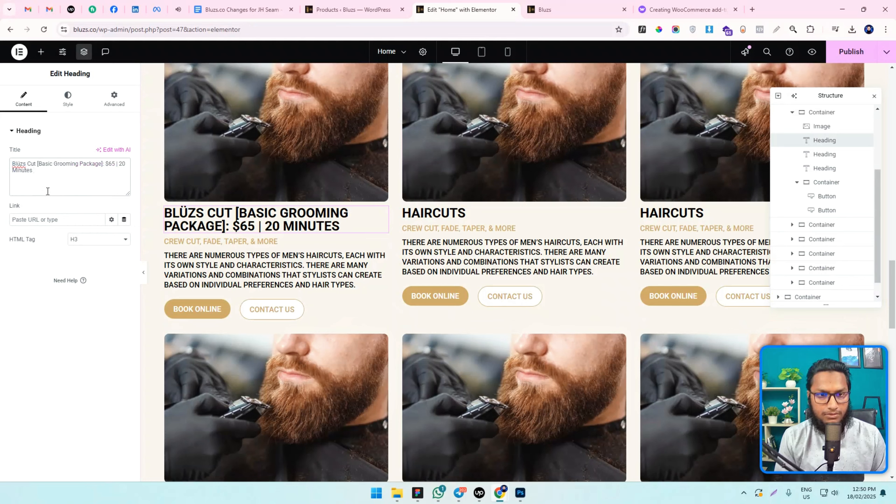
{"action": "right_click", "coordinate": [241, 243]}
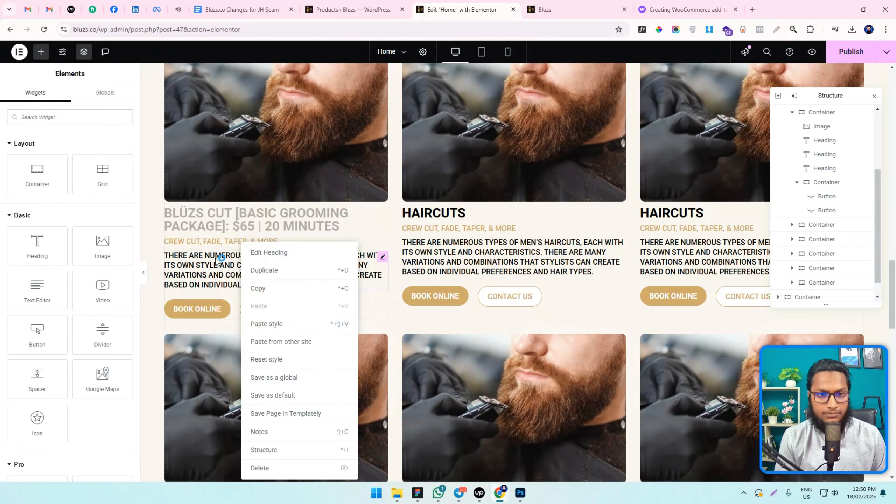
{"action": "left_click", "coordinate": [207, 242]}
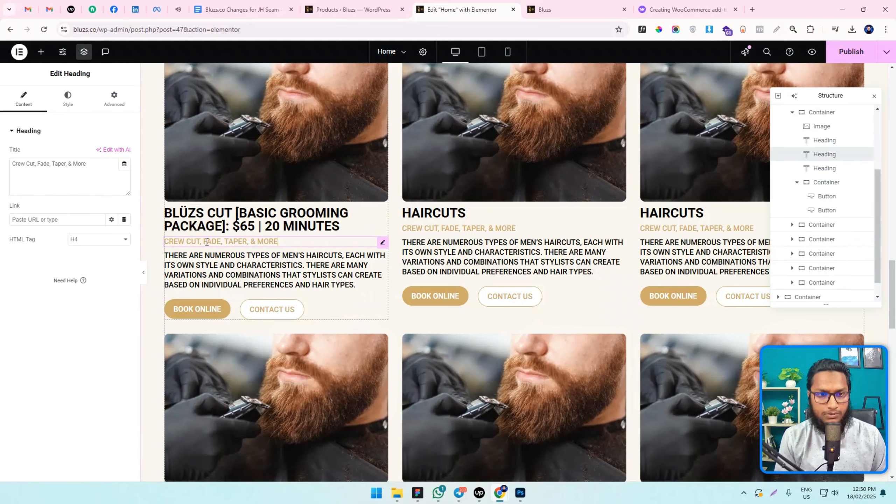
{"action": "right_click", "coordinate": [311, 241]}
{"action": "left_click", "coordinate": [358, 230]}
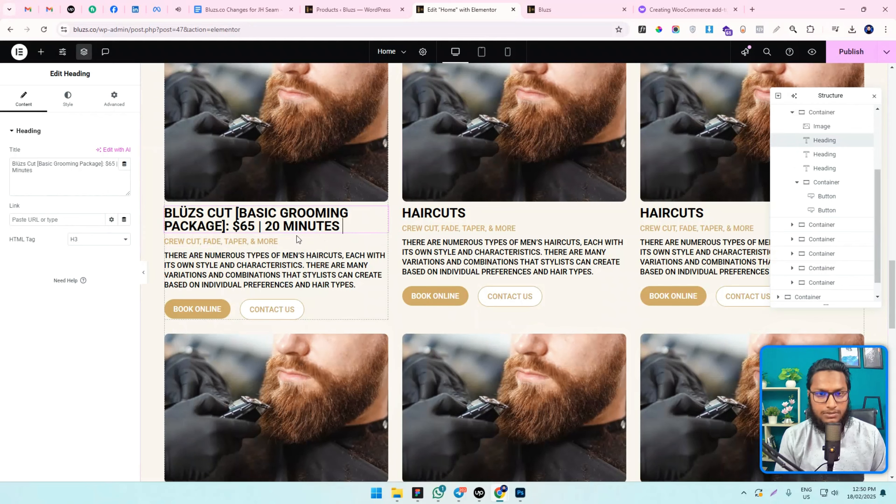
{"action": "left_click", "coordinate": [297, 241]}
Step: Set the line height of the first card's Blüzs Cut heading to 1.1 em
{"action": "left_click", "coordinate": [218, 216]}
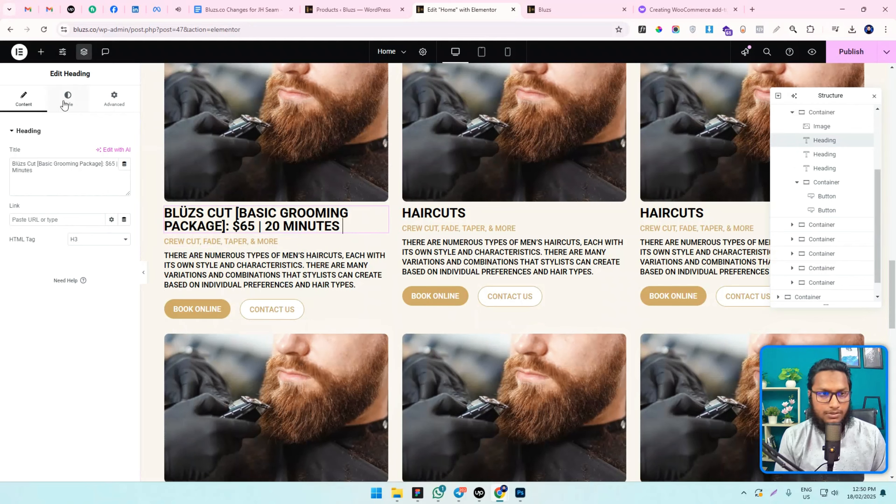
{"action": "left_click", "coordinate": [68, 99]}
{"action": "left_click", "coordinate": [124, 179]}
{"action": "left_click", "coordinate": [115, 347]}
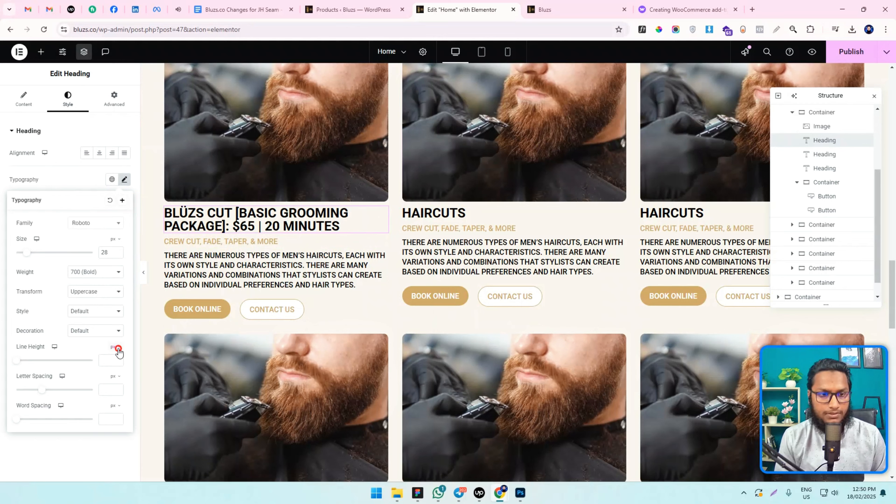
{"action": "left_click", "coordinate": [113, 354]}
{"action": "left_click", "coordinate": [103, 363]}
{"action": "type", "text": "1.5"}
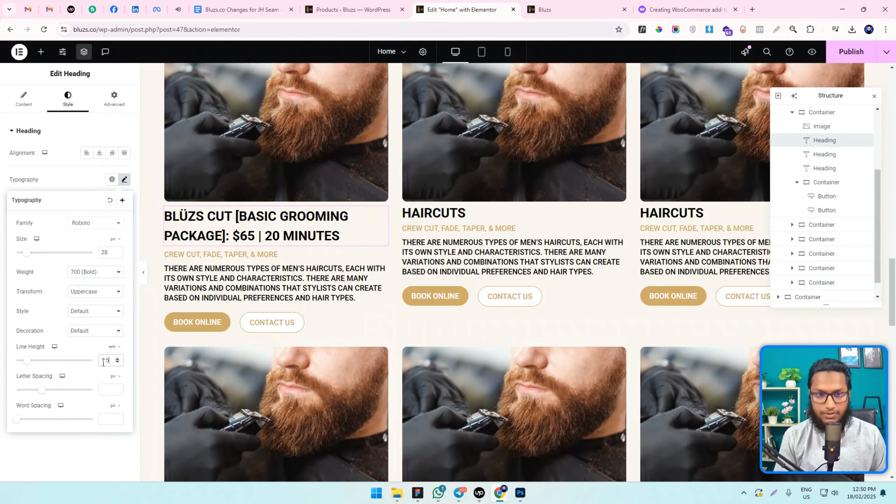
{"action": "key", "text": "BackSpace"}
{"action": "key", "text": "BackSpace"}
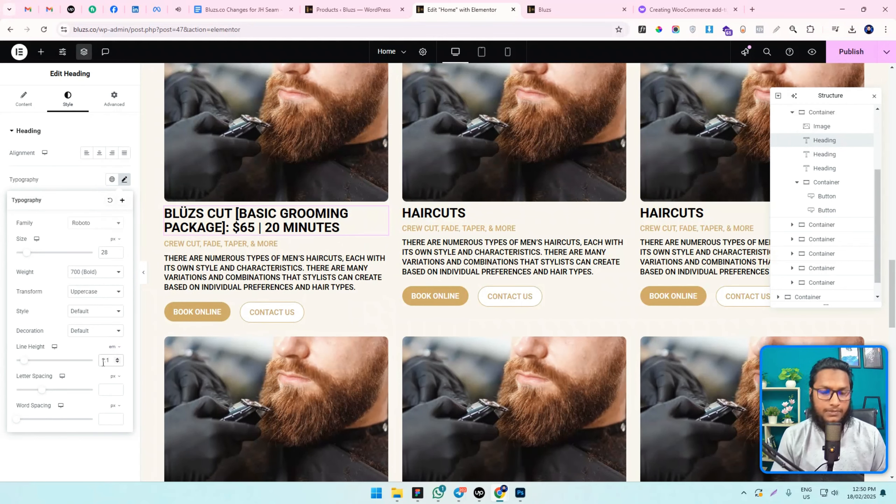
{"action": "type", "text": ".1"}
Step: Replace the first card's description with the Blüzs Cut paragraph copied from the changes document, starting "Effortless maintenance for the modern professional"
{"action": "left_click", "coordinate": [243, 9]}
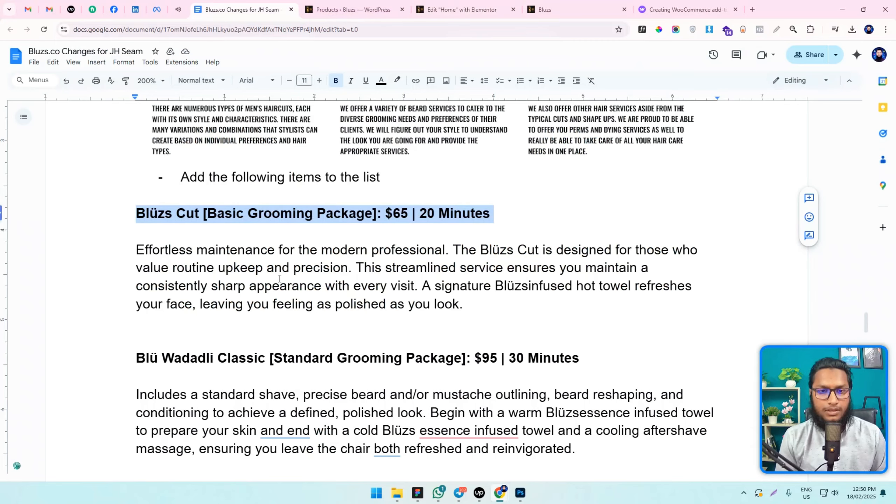
{"action": "triple_click", "coordinate": [247, 270]}
{"action": "key", "text": "ctrl+Tab"}
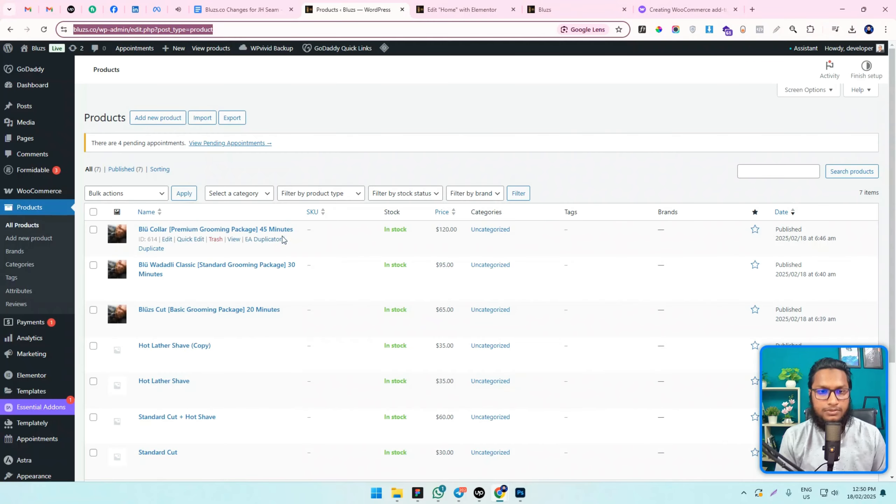
{"action": "left_click", "coordinate": [462, 9]}
Step: Look up the product IDs of the Blüzs Cut and Blü Wadadli Classic packages in the WooCommerce product list
{"action": "left_click", "coordinate": [353, 9]}
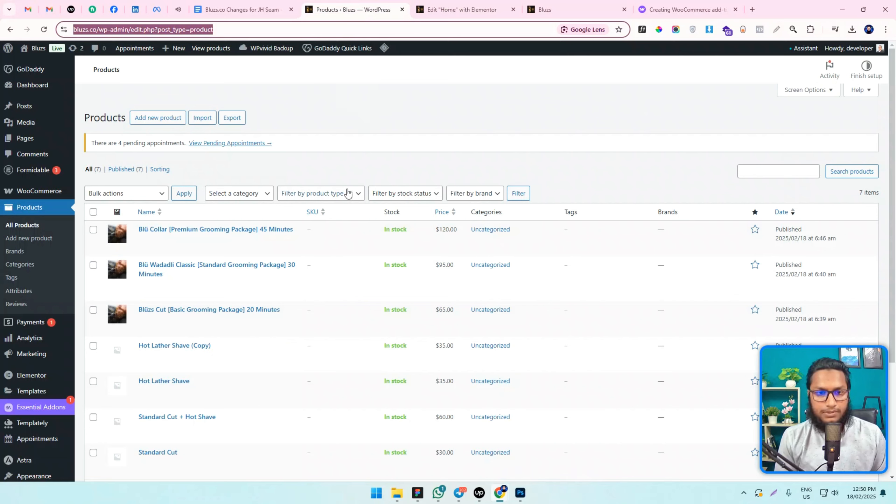
{"action": "mouse_move", "coordinate": [158, 274]}
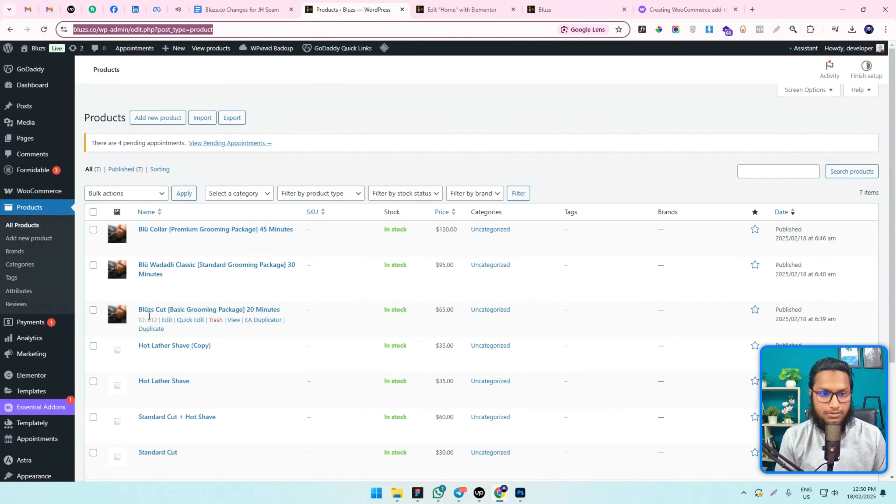
{"action": "key", "text": "ctrl+Tab"}
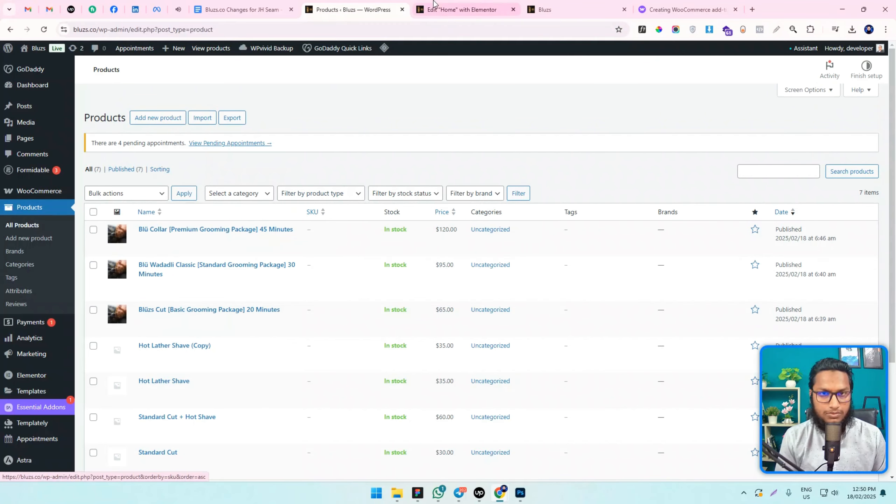
{"action": "left_click", "coordinate": [356, 4]}
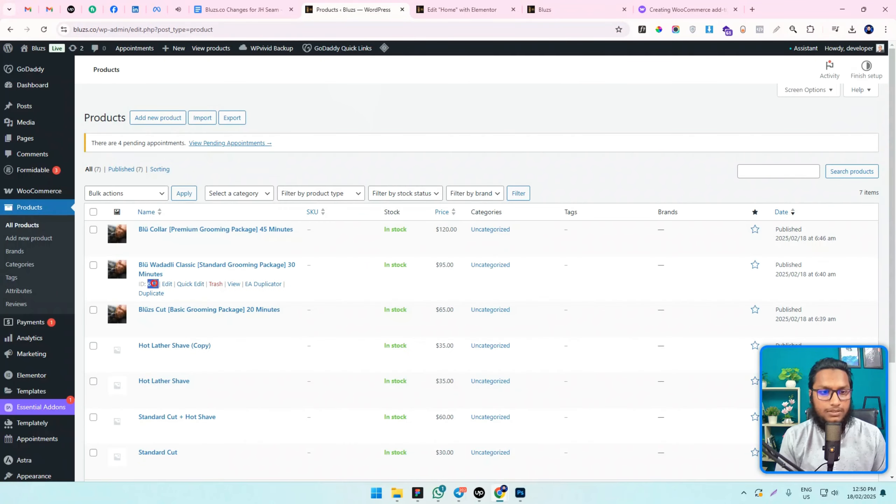
{"action": "left_click", "coordinate": [480, 8]}
{"action": "left_click", "coordinate": [353, 9]}
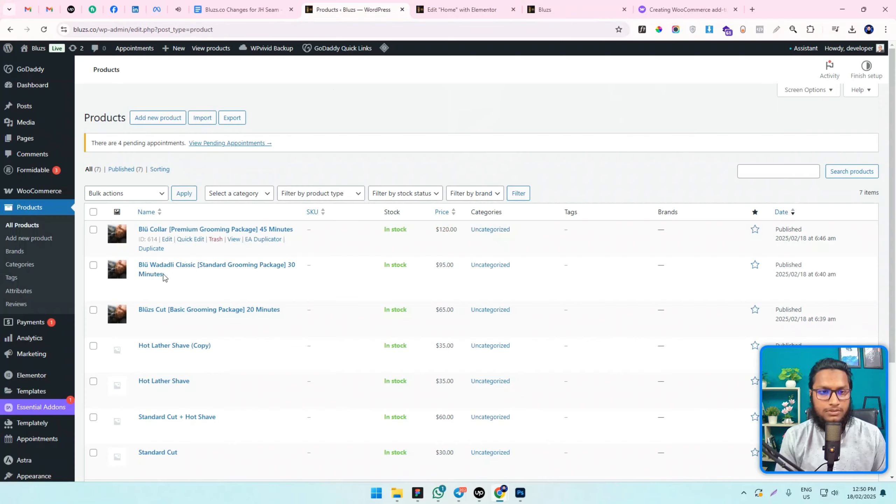
{"action": "double_click", "coordinate": [153, 284]}
{"action": "left_click", "coordinate": [462, 9]}
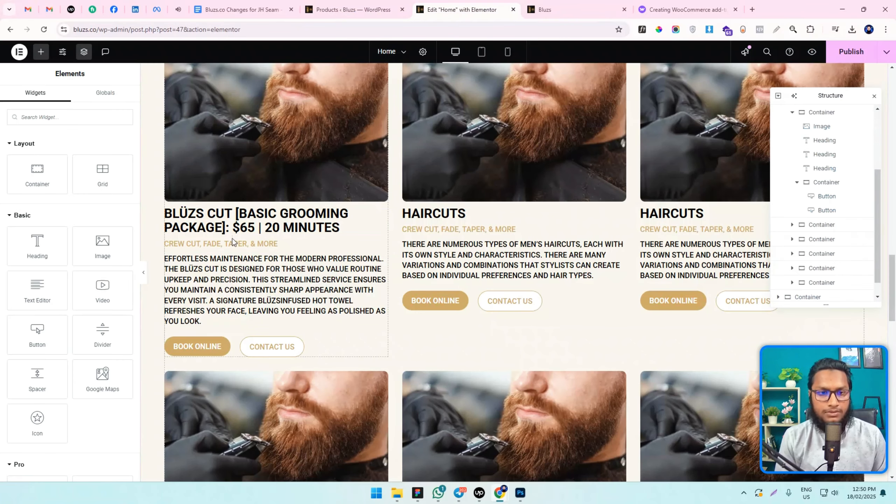
Step: Replace the second card's Book Online link with the first card's copied add-to-cart checkout URL, using product ID 613 and quantity 1
{"action": "left_click", "coordinate": [198, 348]}
{"action": "triple_click", "coordinate": [53, 202]}
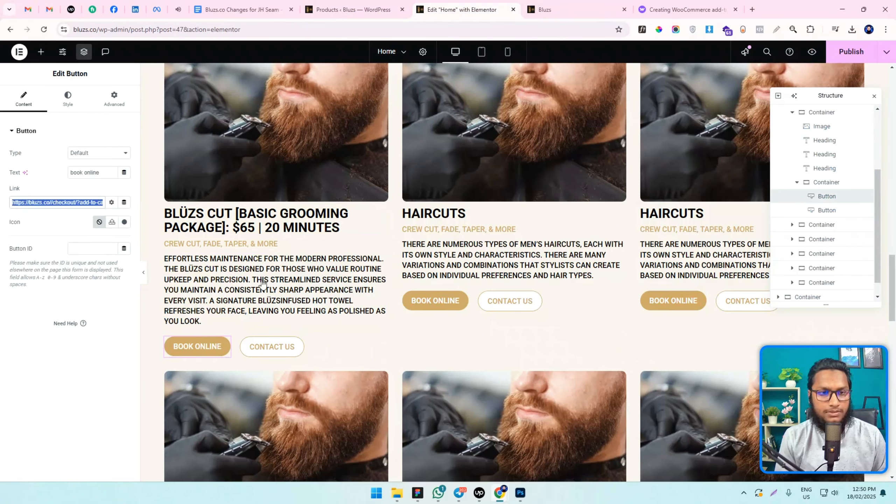
{"action": "left_click", "coordinate": [456, 305]}
{"action": "triple_click", "coordinate": [80, 204]}
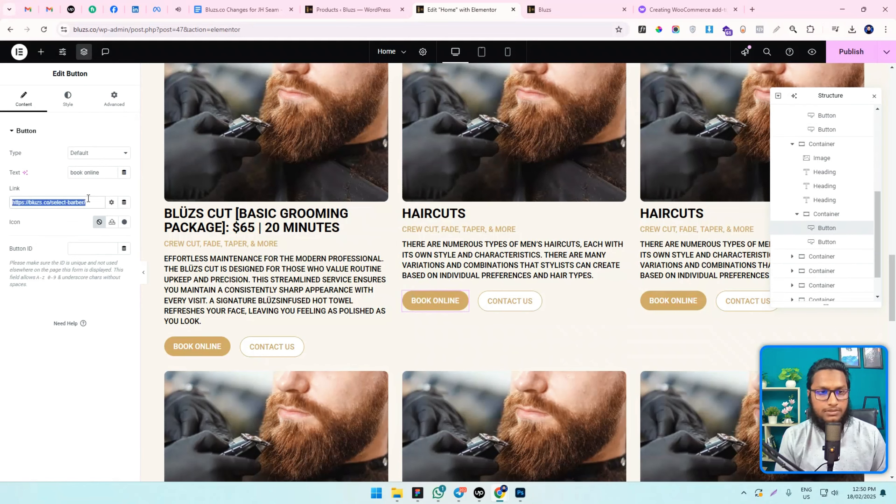
{"action": "key", "text": "ctrl+v"}
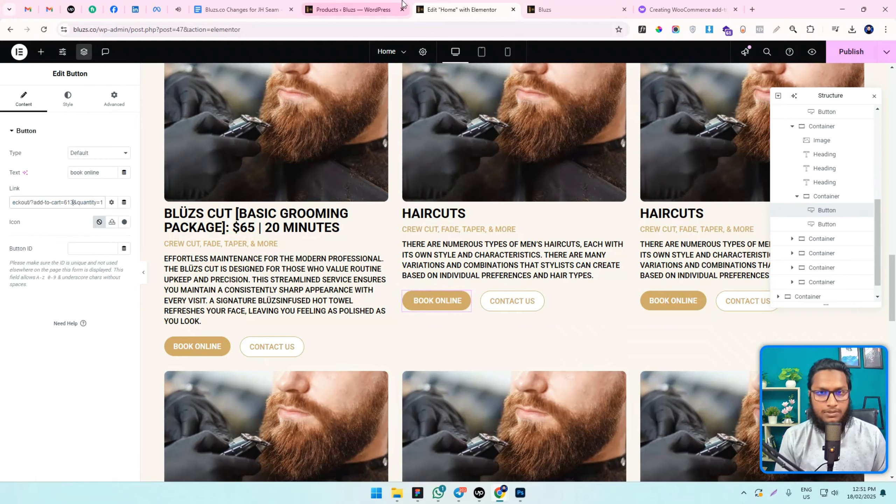
Step: Replace the second card's title with "Blü Wadadli Classic [Standard Grooming Package]: $95 | 30 Minutes" copied from the changes document
{"action": "left_click", "coordinate": [360, 9]}
{"action": "left_click", "coordinate": [252, 4]}
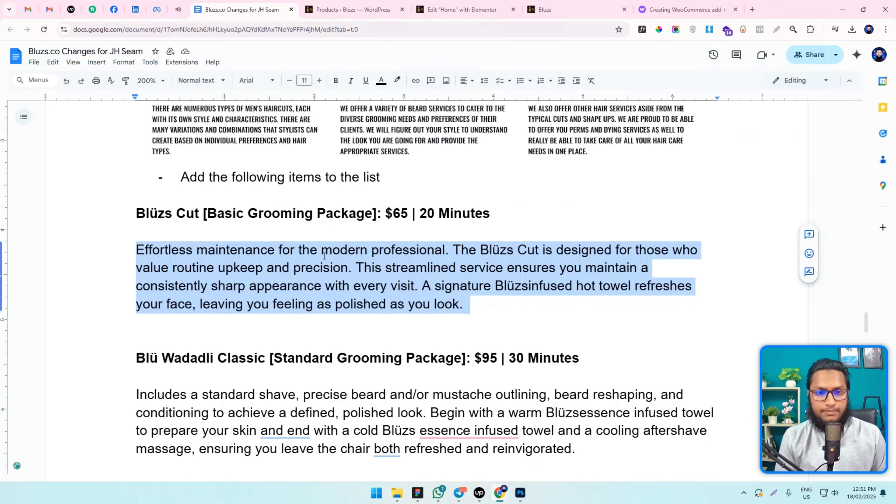
{"action": "scroll", "coordinate": [325, 255], "scroll_direction": "down", "scroll_amount": 3}
{"action": "left_click", "coordinate": [214, 275]}
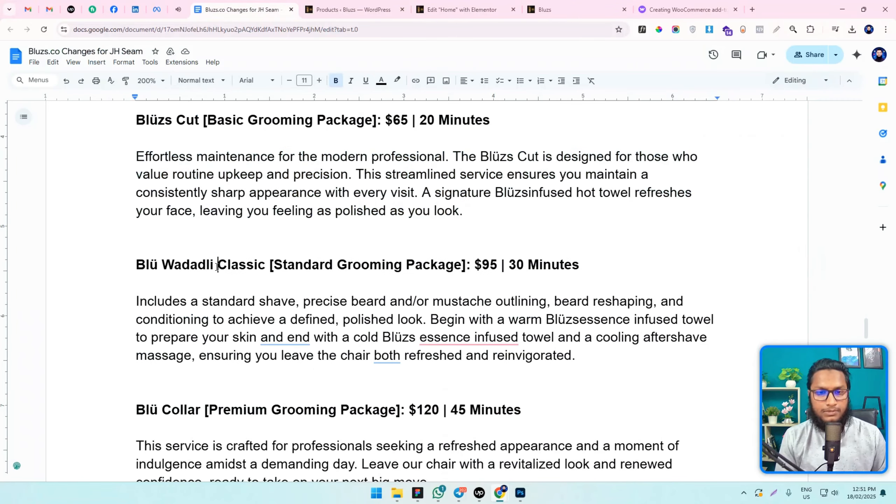
{"action": "triple_click", "coordinate": [216, 268]}
{"action": "key", "text": "ctrl+c"}
{"action": "key", "text": "ctrl+Tab"}
{"action": "key", "text": "ctrl+Tab"}
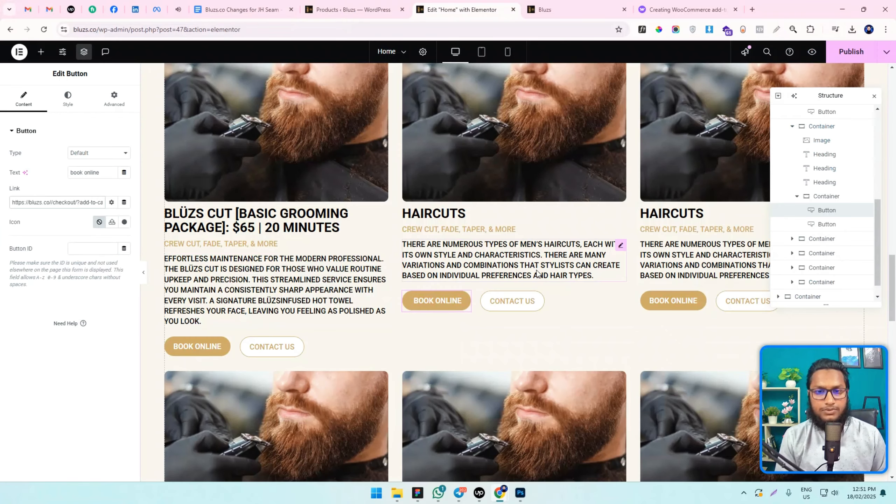
{"action": "left_click", "coordinate": [459, 213]}
{"action": "left_click", "coordinate": [102, 197]}
{"action": "key", "text": "ctrl+a"}
{"action": "key", "text": "ctrl+v"}
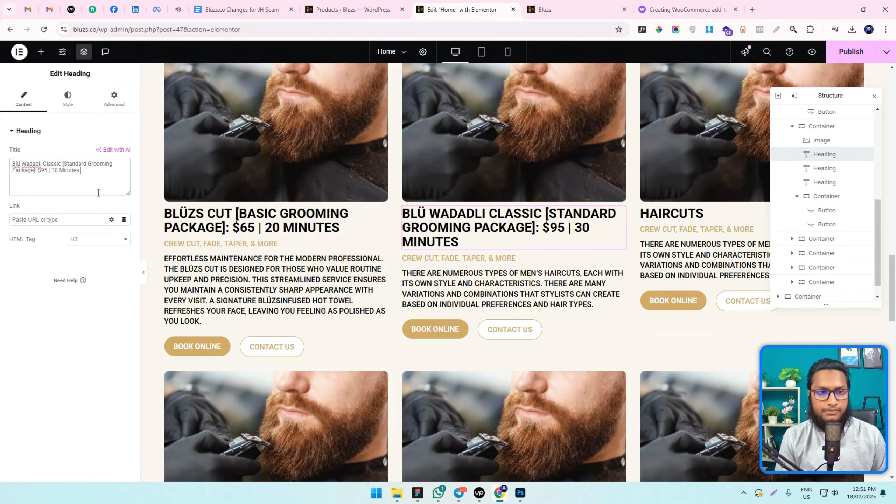
Step: Replace the second card's description with the Blü Wadadli Classic paragraph from the changes document, starting "Includes a standard shave"
{"action": "left_click", "coordinate": [353, 9]}
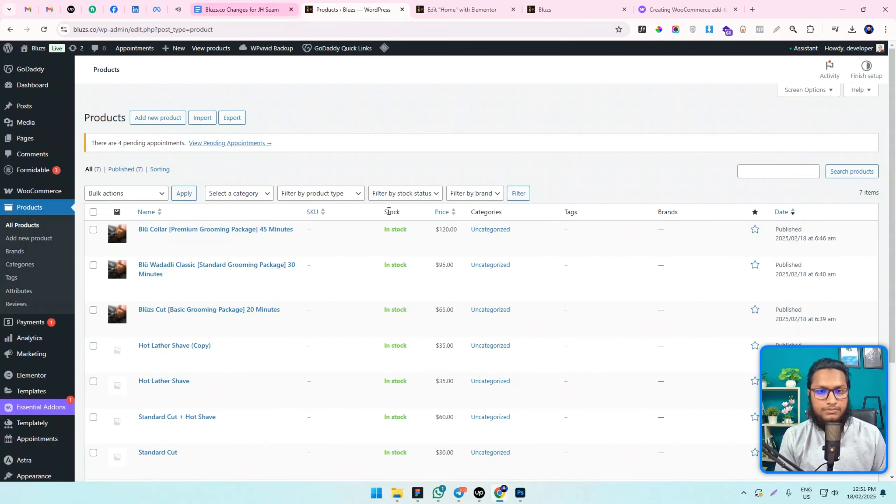
{"action": "key", "text": "ctrl+shift+Tab"}
{"action": "triple_click", "coordinate": [323, 319]}
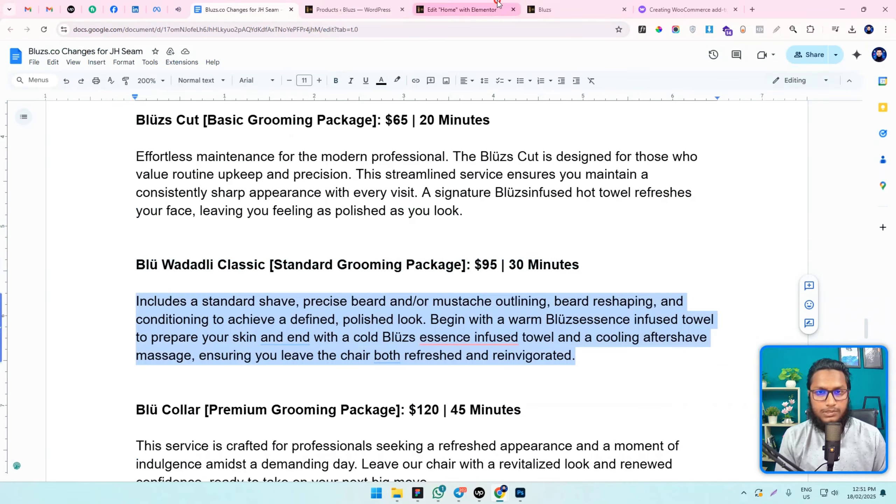
{"action": "left_click", "coordinate": [459, 9]}
{"action": "left_click", "coordinate": [487, 282]}
{"action": "left_click", "coordinate": [84, 176]}
{"action": "key", "text": "ctrl+a"}
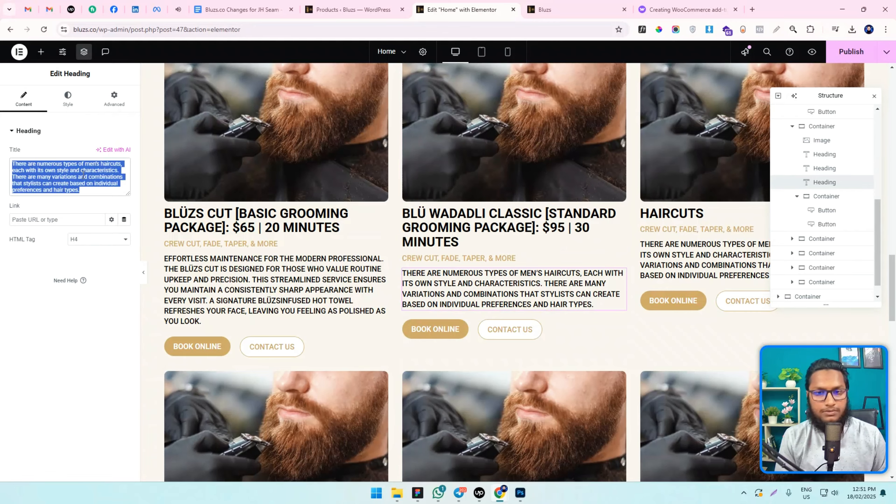
{"action": "key", "text": "ctrl+v"}
Step: Replace the third card's HAIRCUTS title with "Blü Collar [Premium Grooming Package]: $120 | 45 Minutes" copied from the changes document
{"action": "left_click", "coordinate": [325, 5]}
{"action": "key", "text": "ctrl+shift+Tab"}
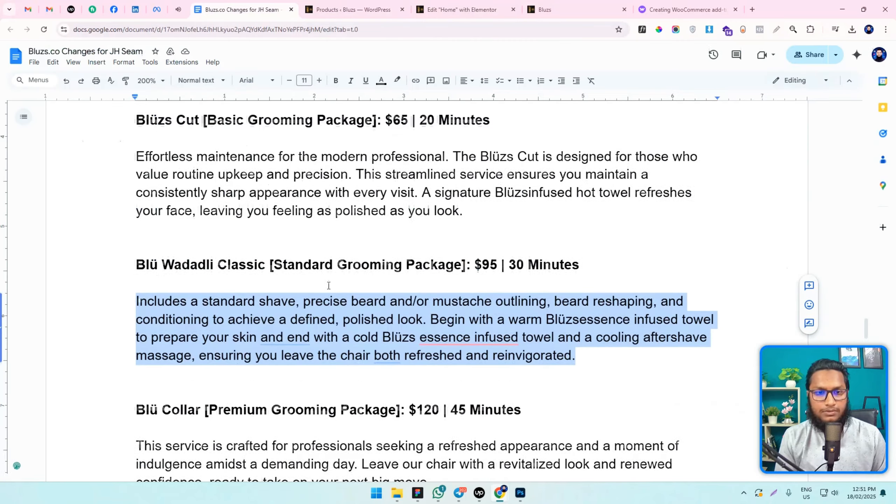
{"action": "scroll", "coordinate": [225, 267], "scroll_direction": "down", "scroll_amount": 5}
{"action": "left_click", "coordinate": [226, 266]}
{"action": "triple_click", "coordinate": [226, 265]}
{"action": "key", "text": "ctrl+c"}
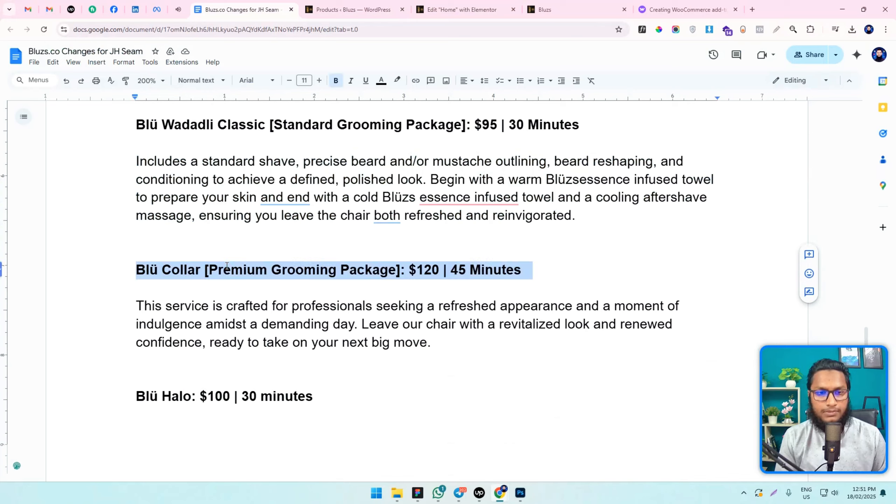
{"action": "left_click", "coordinate": [462, 9]}
{"action": "left_click", "coordinate": [74, 184]}
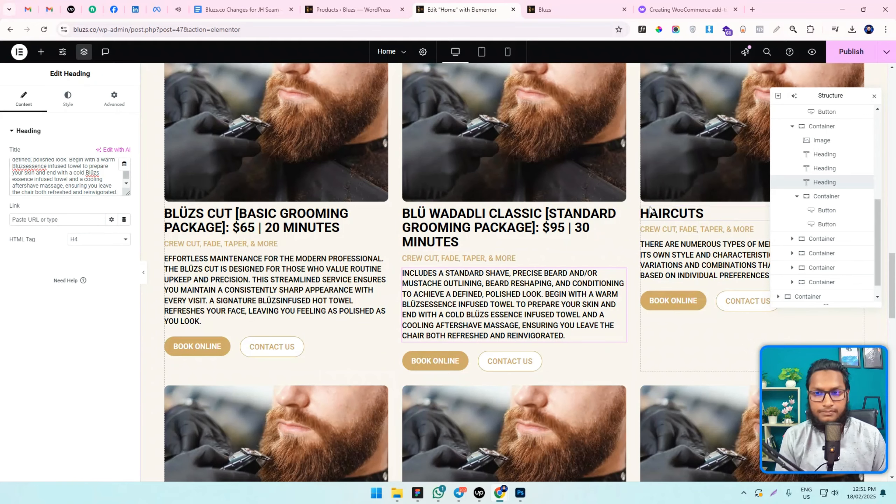
{"action": "key", "text": "ctrl+a"}
{"action": "key", "text": "ctrl+v"}
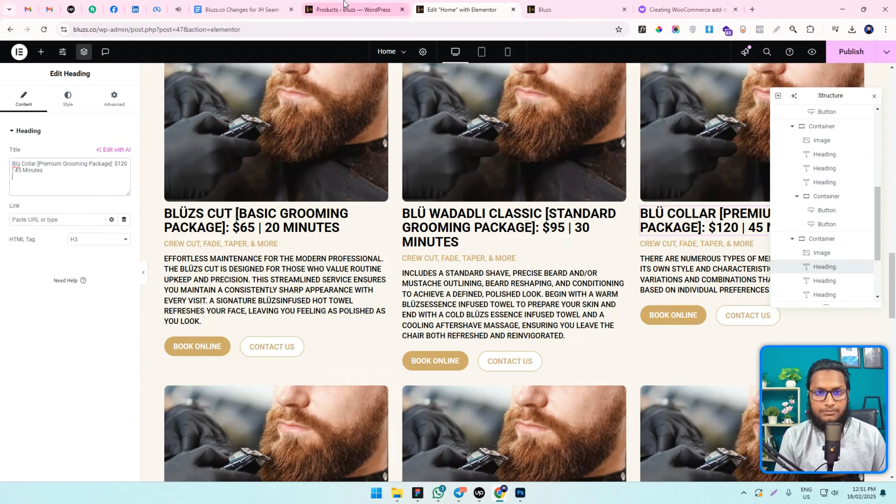
Step: Replace the third card's description with the Blü Collar paragraph from the changes document, starting "This service is crafted for professionals"
{"action": "left_click", "coordinate": [268, 9]}
{"action": "triple_click", "coordinate": [334, 304]}
{"action": "key", "text": "ctrl+c"}
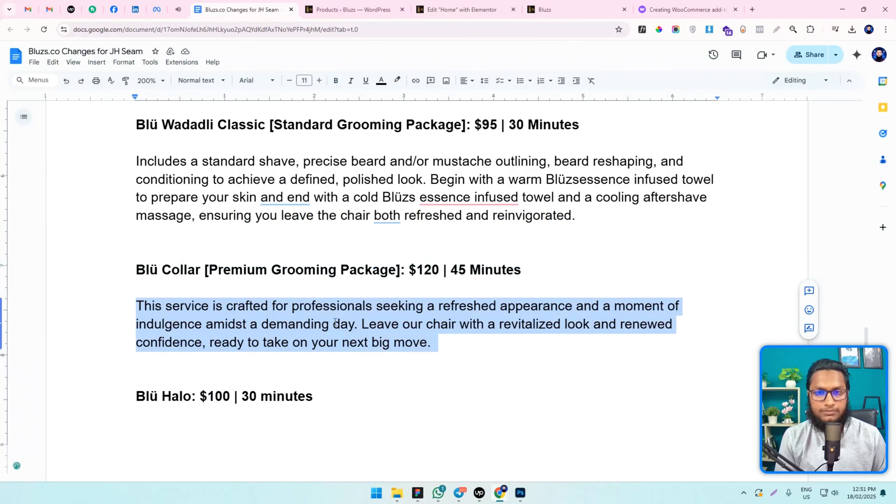
{"action": "left_click", "coordinate": [462, 10]}
{"action": "left_click", "coordinate": [716, 275]}
{"action": "left_click", "coordinate": [106, 176]}
{"action": "key", "text": "ctrl+a"}
{"action": "key", "text": "ctrl+v"}
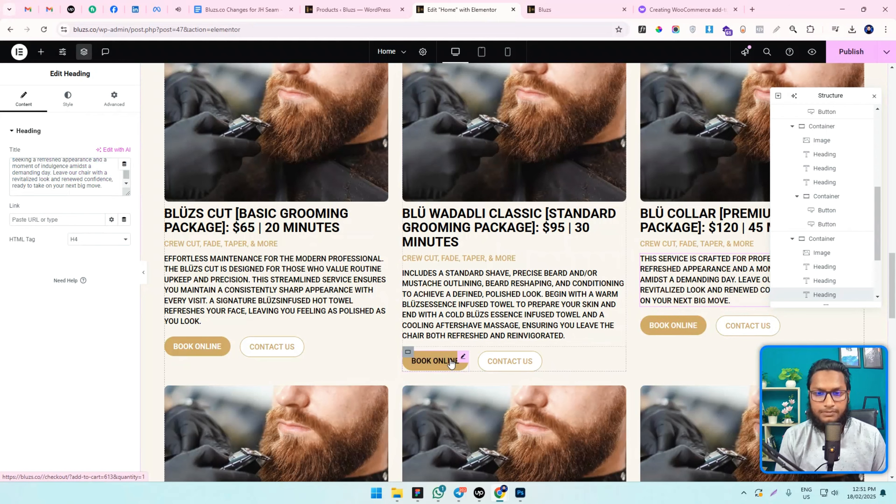
Step: Set the third card's Book Online link to the second card's checkout URL with product ID 614, and publish the page
{"action": "left_click", "coordinate": [435, 361]}
{"action": "triple_click", "coordinate": [100, 205]}
{"action": "left_click", "coordinate": [653, 328]}
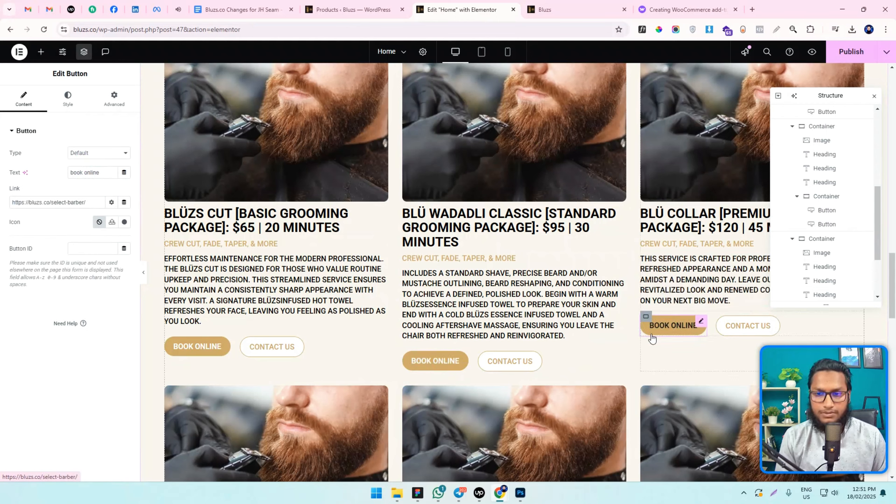
{"action": "triple_click", "coordinate": [46, 208]}
{"action": "type", "text": "https://bluzs.co/checkout/?add-to-cart=613&quantity=1"}
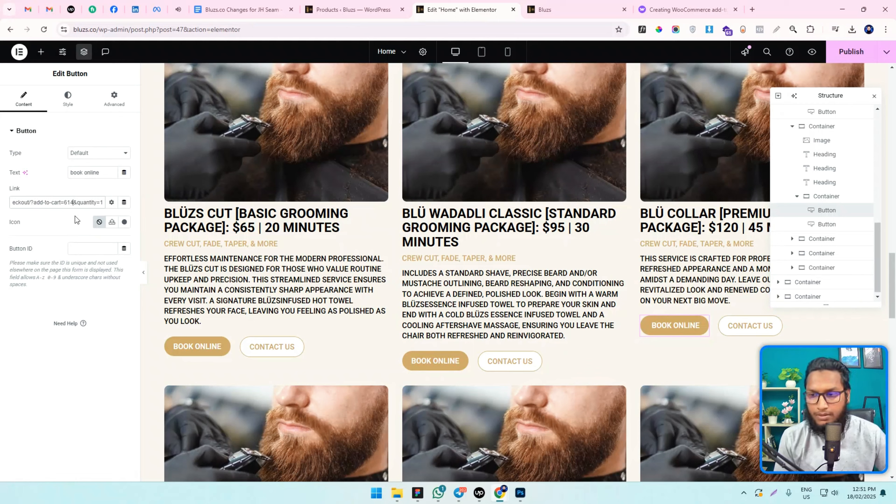
{"action": "left_click", "coordinate": [850, 53]}
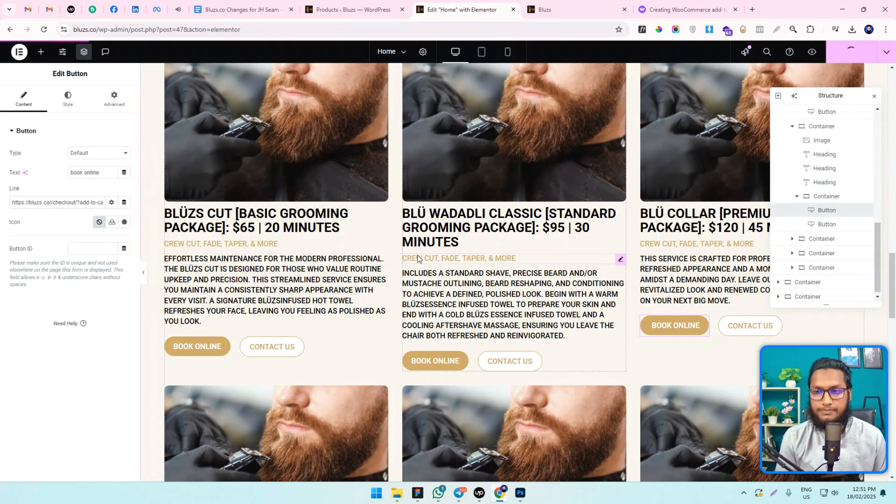
Step: Reload the Home page preview, examine the updated grooming package cards, and close the preview to return to the editor
{"action": "left_click", "coordinate": [541, 4]}
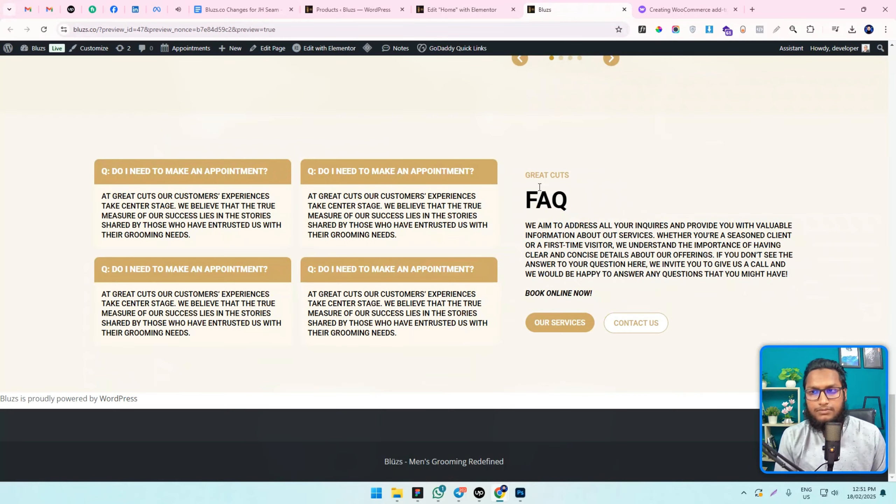
{"action": "scroll", "coordinate": [539, 187], "scroll_direction": "up", "scroll_amount": 10}
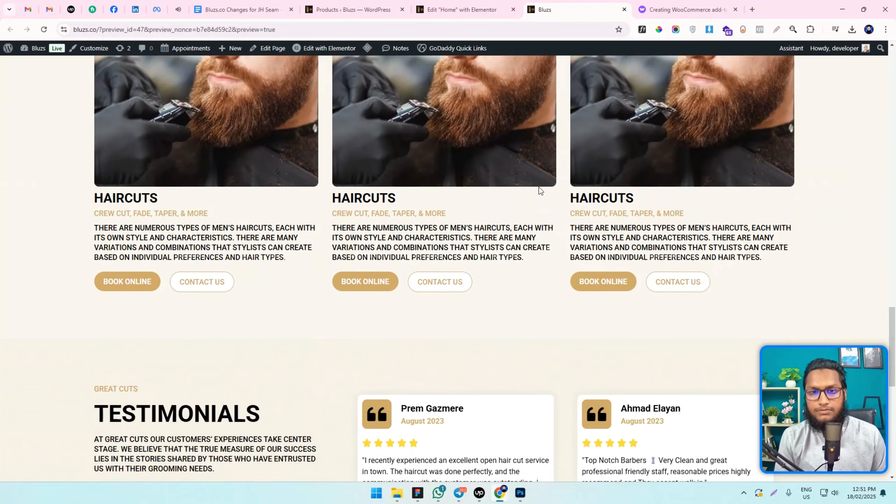
{"action": "scroll", "coordinate": [540, 187], "scroll_direction": "up", "scroll_amount": 10}
{"action": "left_click", "coordinate": [34, 42]}
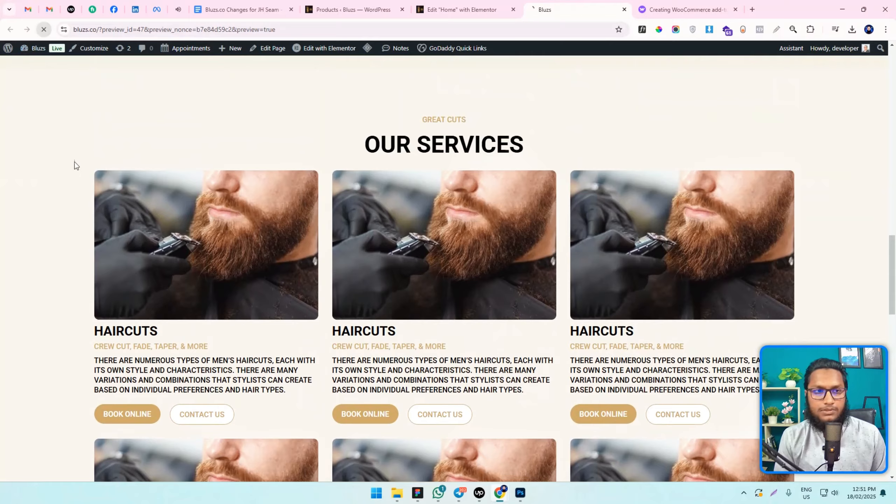
{"action": "scroll", "coordinate": [81, 177], "scroll_direction": "down", "scroll_amount": 3}
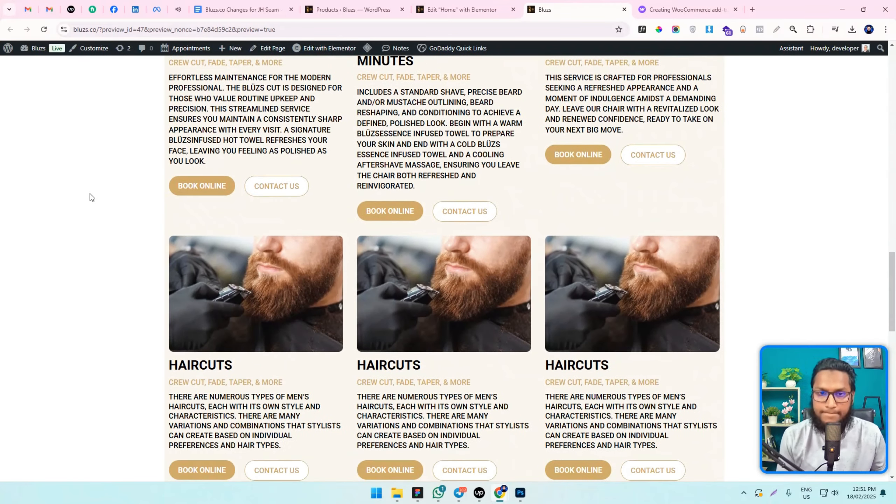
{"action": "scroll", "coordinate": [419, 175], "scroll_direction": "up", "scroll_amount": 2}
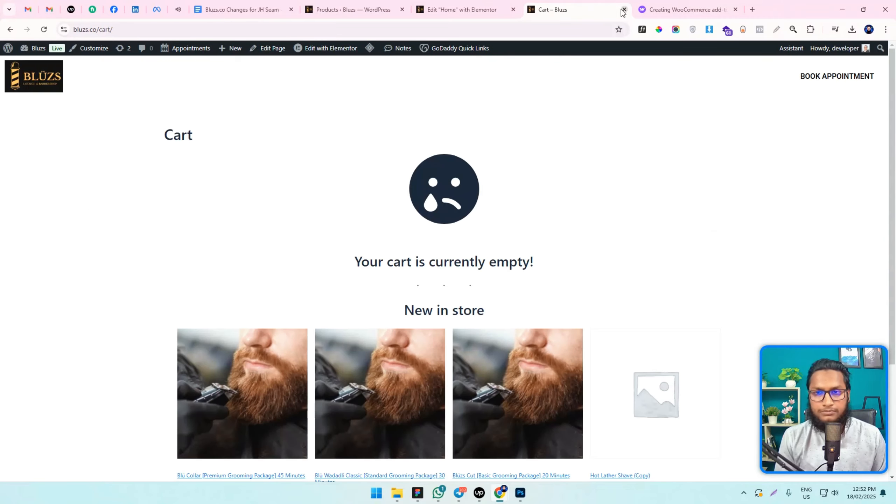
{"action": "left_click", "coordinate": [622, 10]}
{"action": "left_click", "coordinate": [462, 9]}
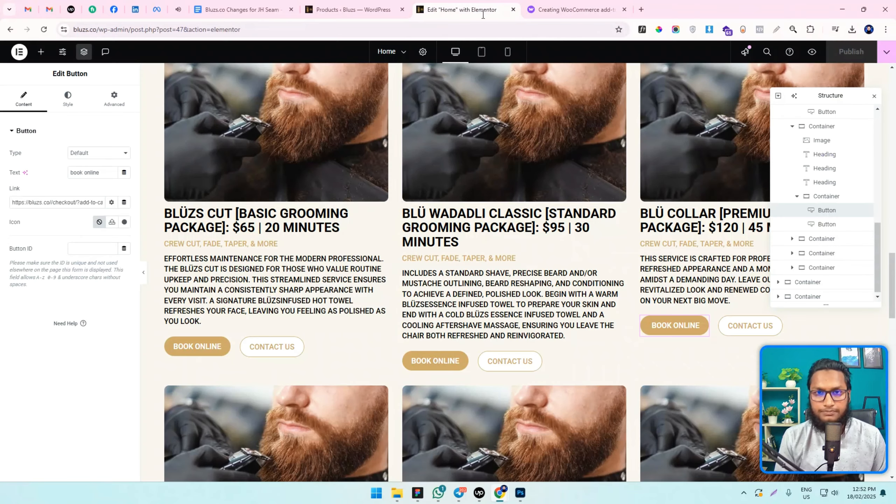
Step: Open a fresh Home page preview and test the first package card's Book Online button through the cart and checkout
{"action": "left_click", "coordinate": [802, 56]}
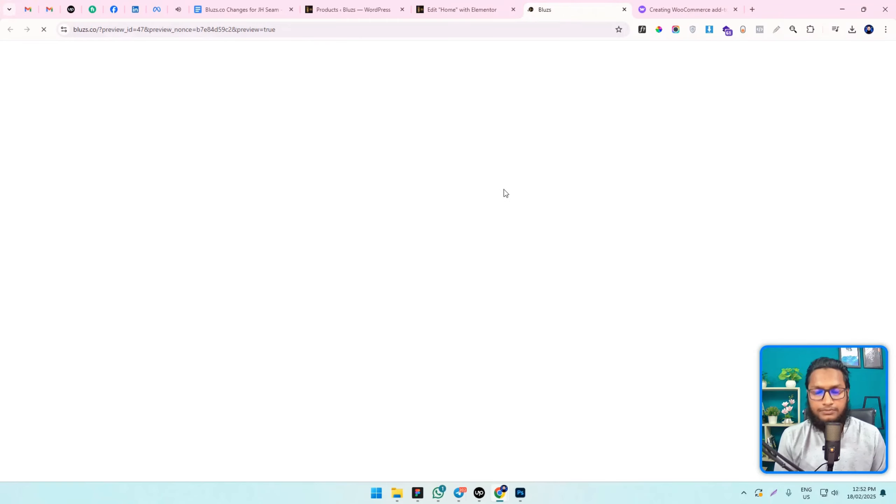
{"action": "scroll", "coordinate": [517, 220], "scroll_direction": "down", "scroll_amount": 15}
{"action": "scroll", "coordinate": [519, 224], "scroll_direction": "down", "scroll_amount": 5}
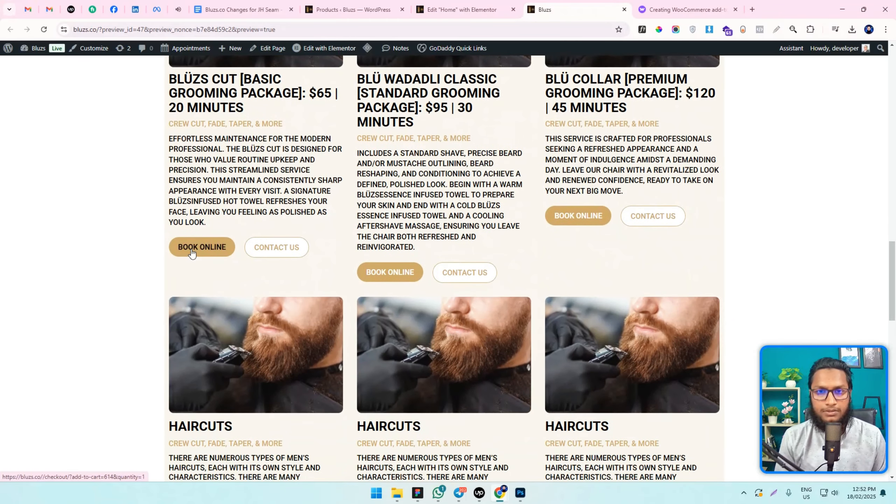
{"action": "scroll", "coordinate": [207, 245], "scroll_direction": "up", "scroll_amount": 3}
{"action": "scroll", "coordinate": [204, 254], "scroll_direction": "down", "scroll_amount": 2}
{"action": "left_click", "coordinate": [199, 295]}
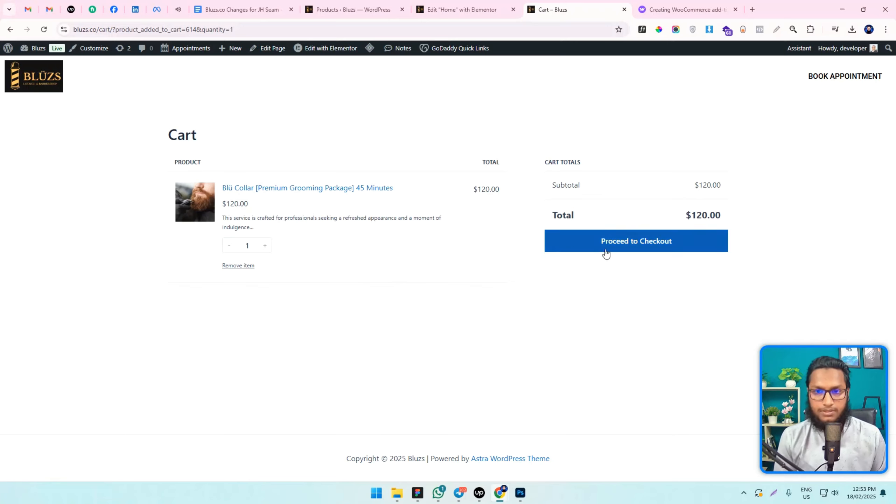
{"action": "left_click", "coordinate": [622, 240]}
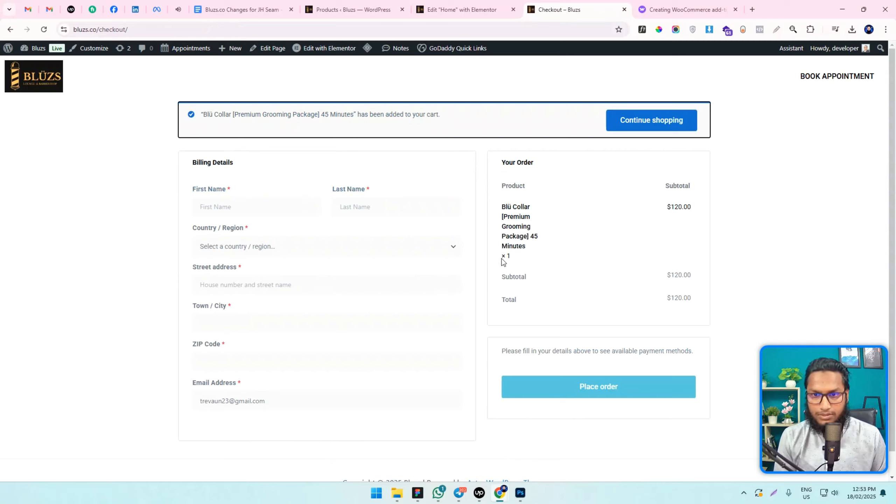
{"action": "left_click", "coordinate": [661, 127]}
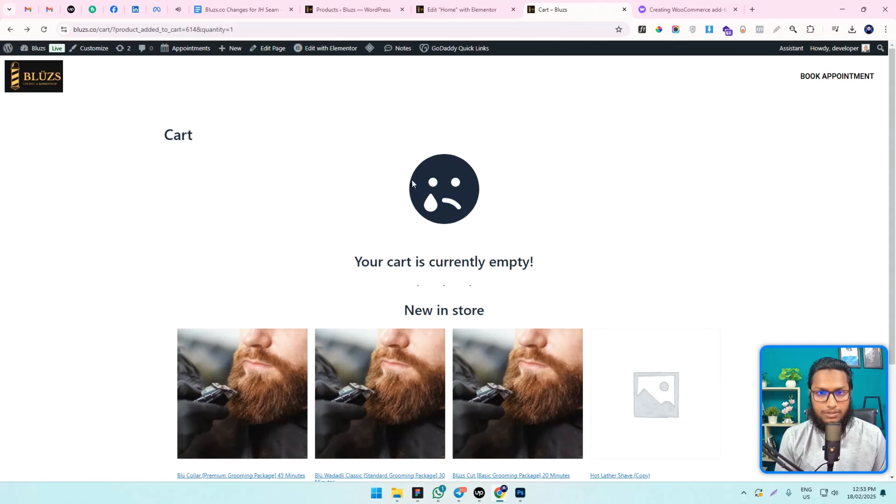
Step: Return to the WordPress dashboard and search the add-plugins page for "direct checkout"
{"action": "left_click", "coordinate": [463, 10]}
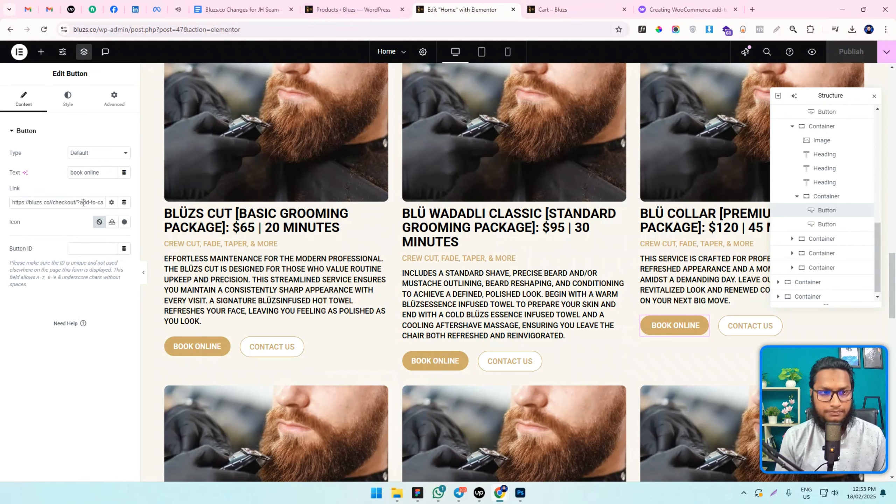
{"action": "left_click", "coordinate": [353, 9]}
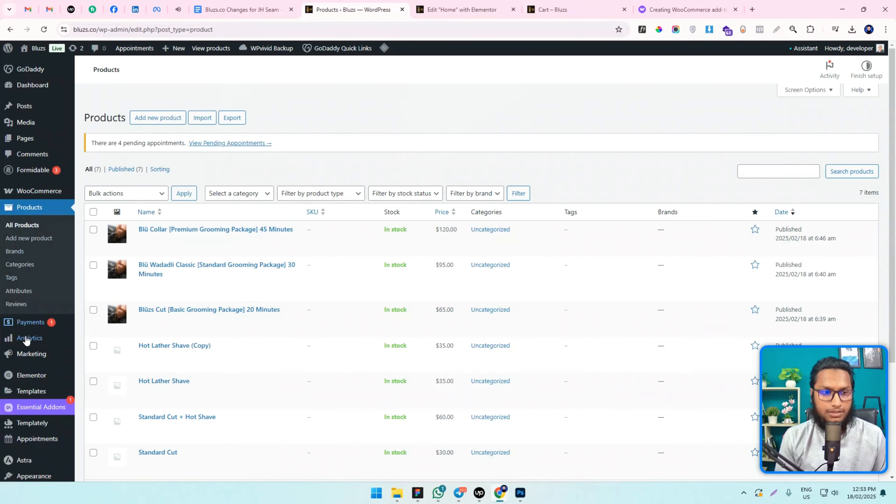
{"action": "scroll", "coordinate": [39, 388], "scroll_direction": "down", "scroll_amount": 2}
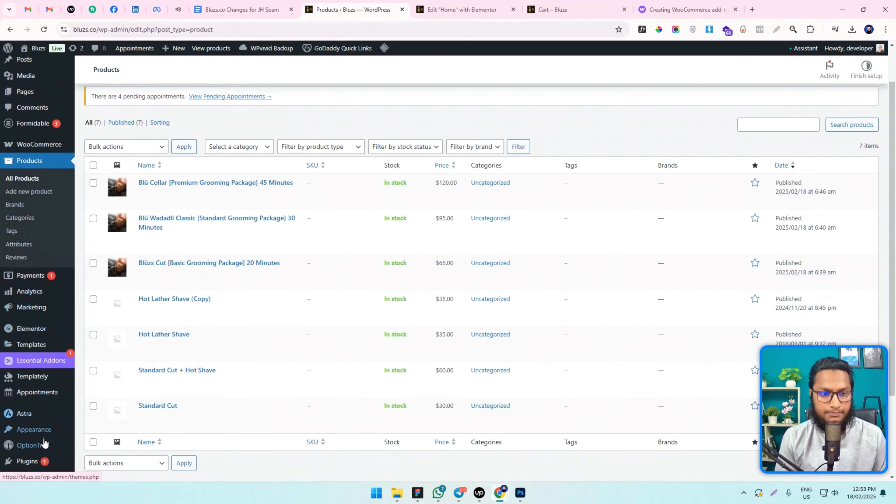
{"action": "mouse_move", "coordinate": [49, 459]}
{"action": "left_click", "coordinate": [108, 442]}
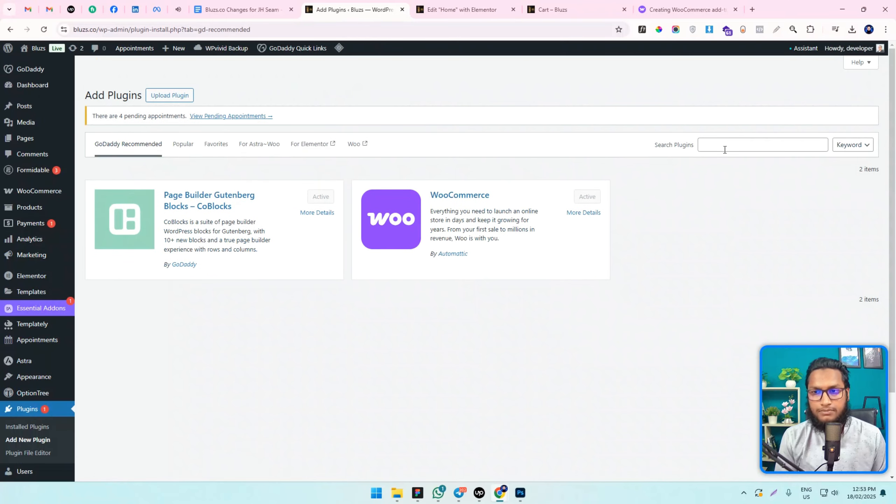
{"action": "left_click", "coordinate": [725, 146]}
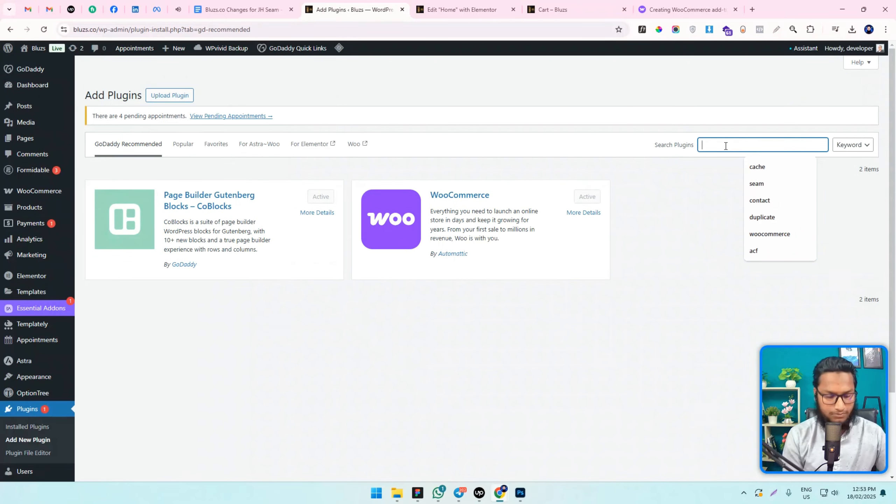
{"action": "type", "text": "direct"}
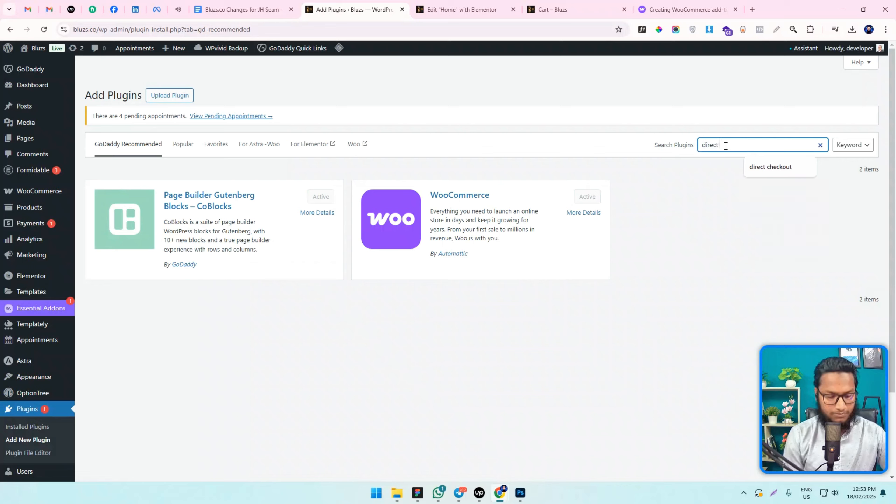
{"action": "type", "text": " checkout"}
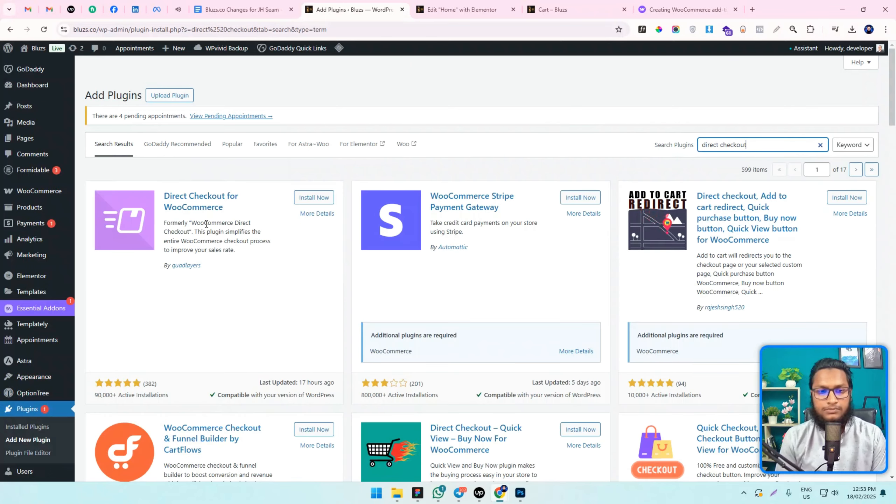
Step: Install and activate the Direct Checkout for WooCommerce plugin by quadlayers
{"action": "left_click", "coordinate": [313, 199]}
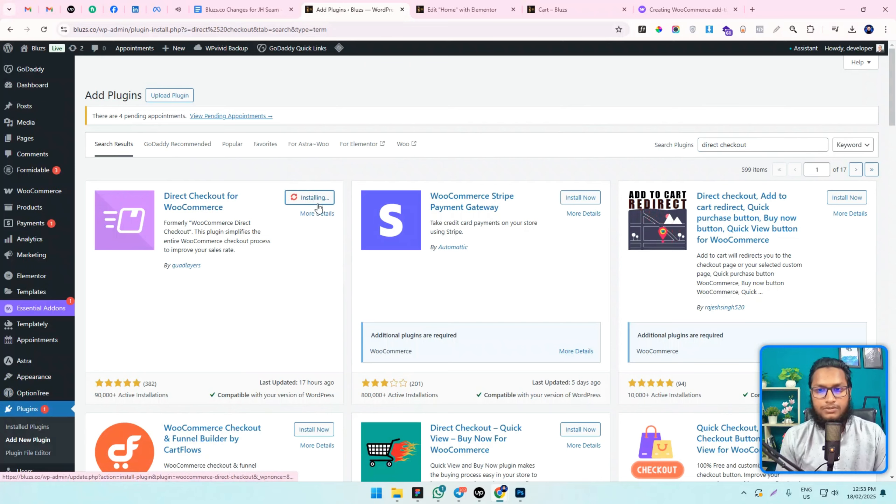
{"action": "scroll", "coordinate": [339, 246], "scroll_direction": "down", "scroll_amount": 1}
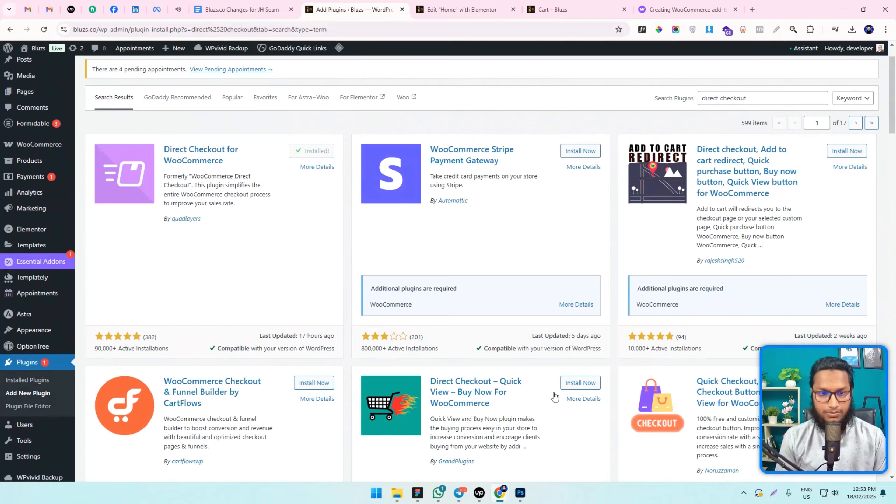
{"action": "scroll", "coordinate": [577, 330], "scroll_direction": "down", "scroll_amount": 2}
{"action": "scroll", "coordinate": [179, 304], "scroll_direction": "up", "scroll_amount": 3}
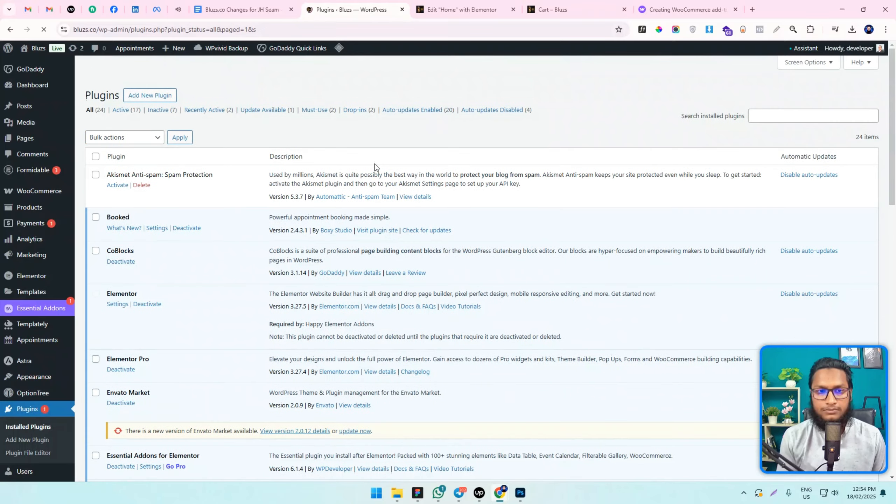
Step: Look through the installed plugins and open WooCommerce's Direct Checkout settings
{"action": "scroll", "coordinate": [245, 225], "scroll_direction": "down", "scroll_amount": 5}
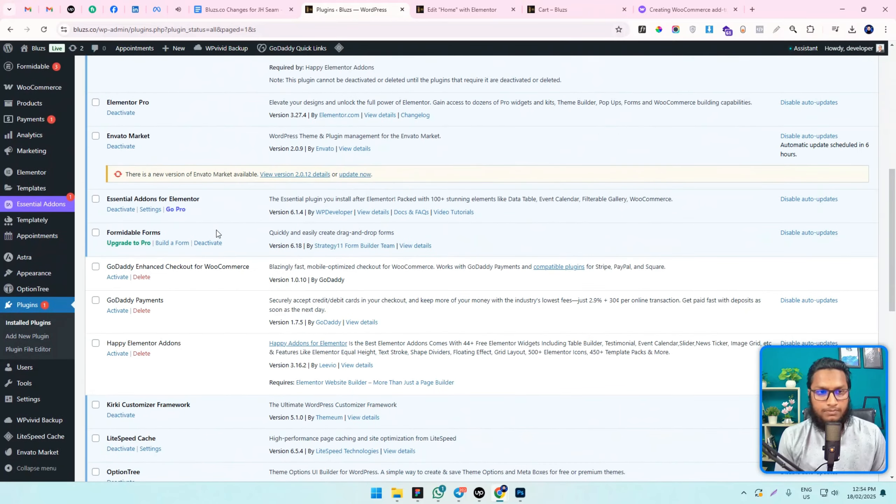
{"action": "scroll", "coordinate": [217, 230], "scroll_direction": "down", "scroll_amount": 1}
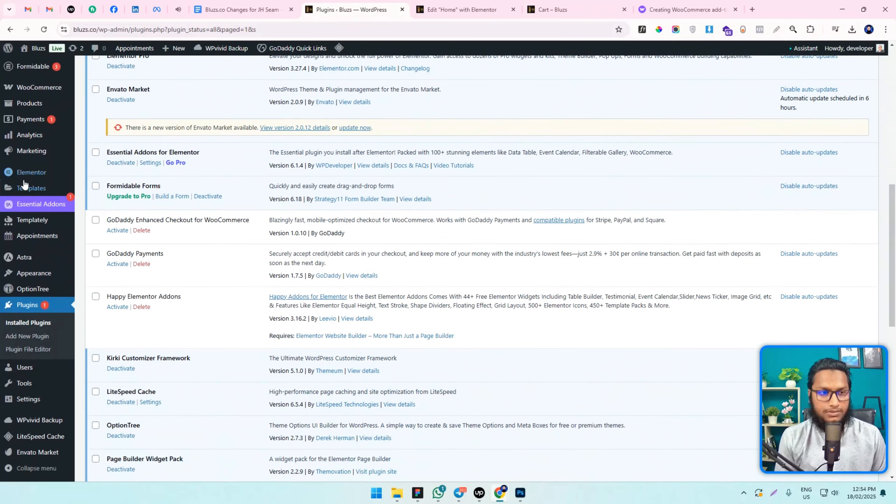
{"action": "scroll", "coordinate": [29, 308], "scroll_direction": "down", "scroll_amount": 1}
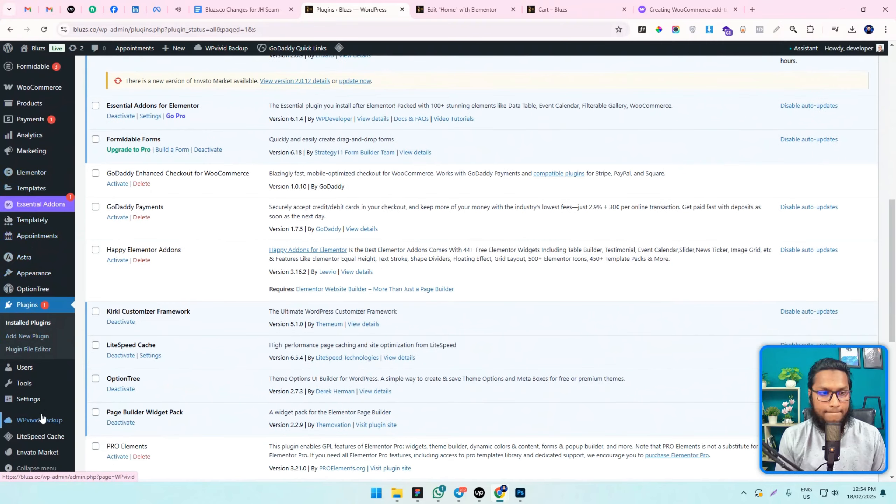
{"action": "mouse_move", "coordinate": [35, 230]}
{"action": "scroll", "coordinate": [34, 230], "scroll_direction": "up", "scroll_amount": 1}
{"action": "mouse_move", "coordinate": [41, 137]}
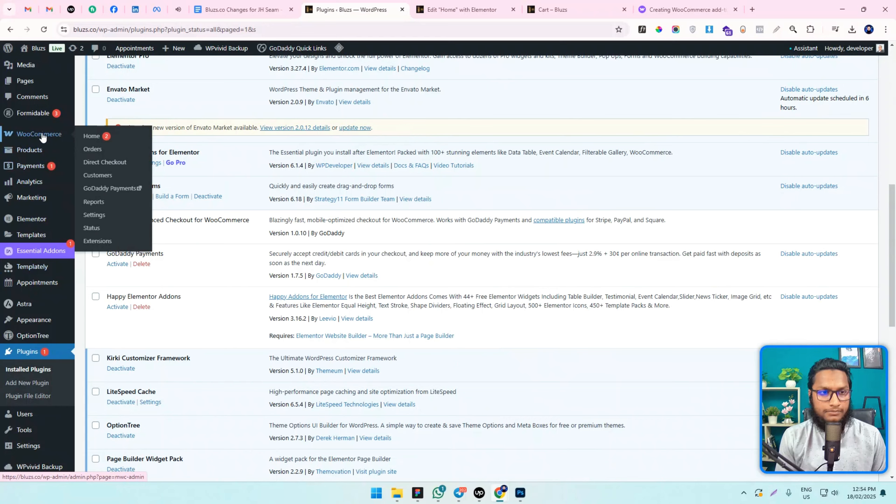
{"action": "left_click", "coordinate": [105, 162]}
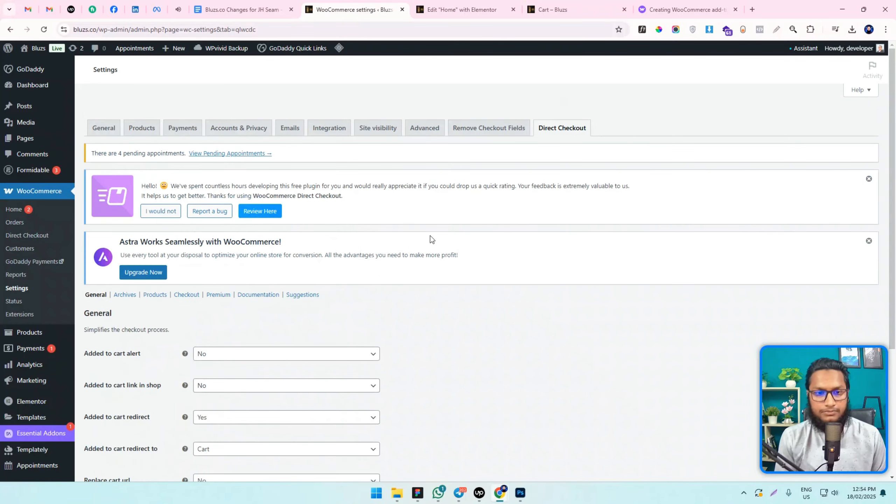
Step: Set the Direct Checkout option "Added to cart redirect to" to Checkout and save the changes
{"action": "scroll", "coordinate": [431, 240], "scroll_direction": "down", "scroll_amount": 4}
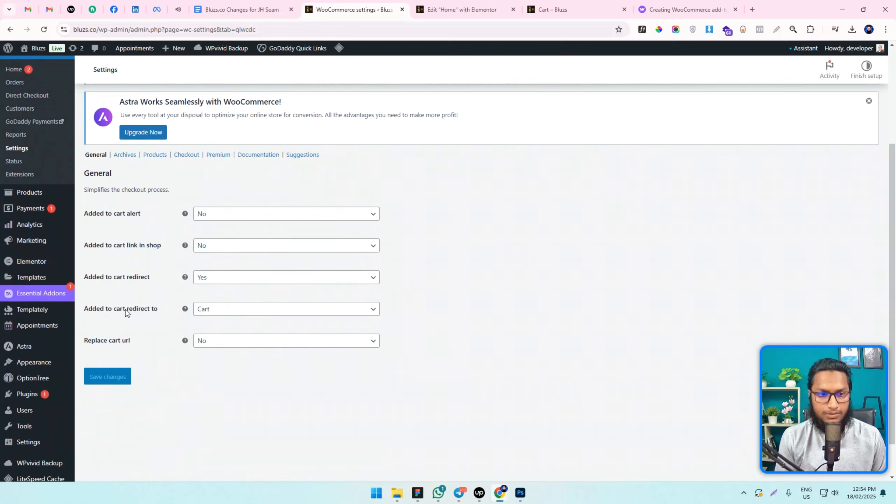
{"action": "left_click", "coordinate": [225, 310]}
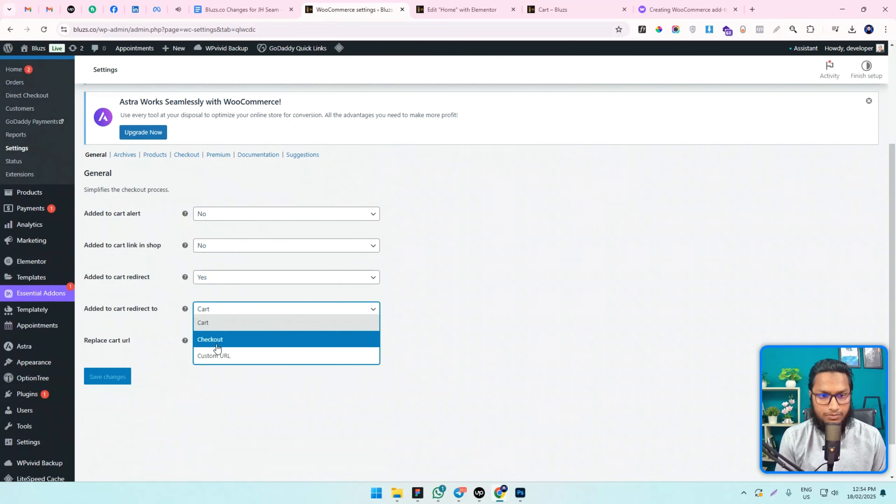
{"action": "left_click", "coordinate": [233, 341]}
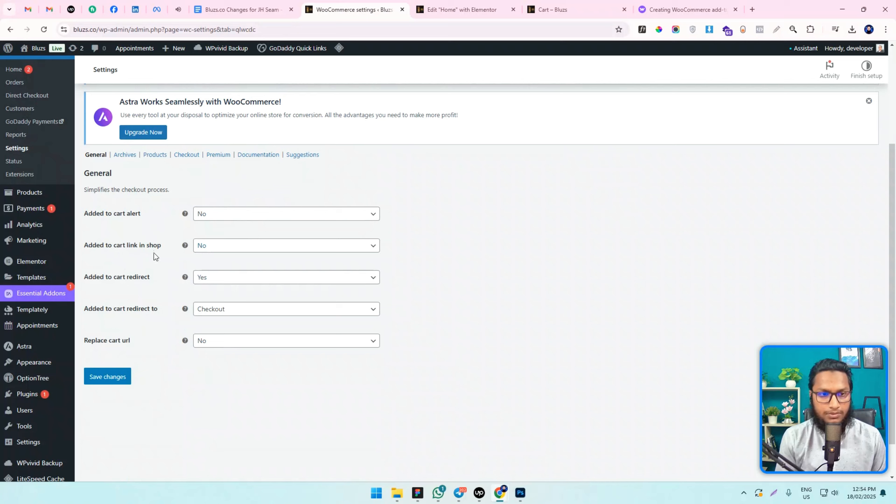
{"action": "left_click", "coordinate": [224, 248]}
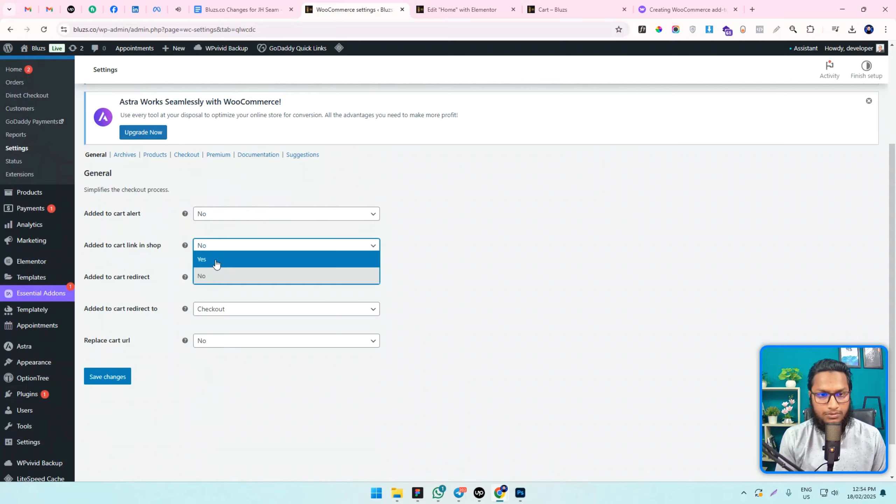
{"action": "left_click", "coordinate": [500, 230]}
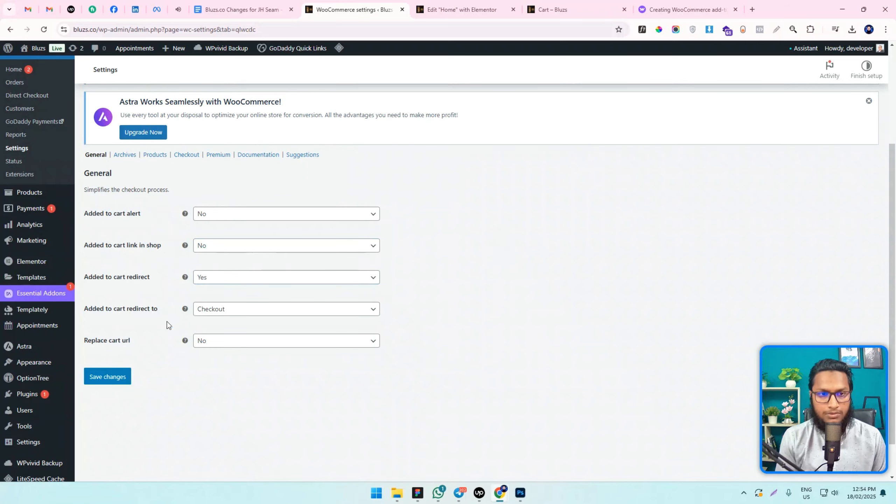
{"action": "left_click", "coordinate": [100, 377]}
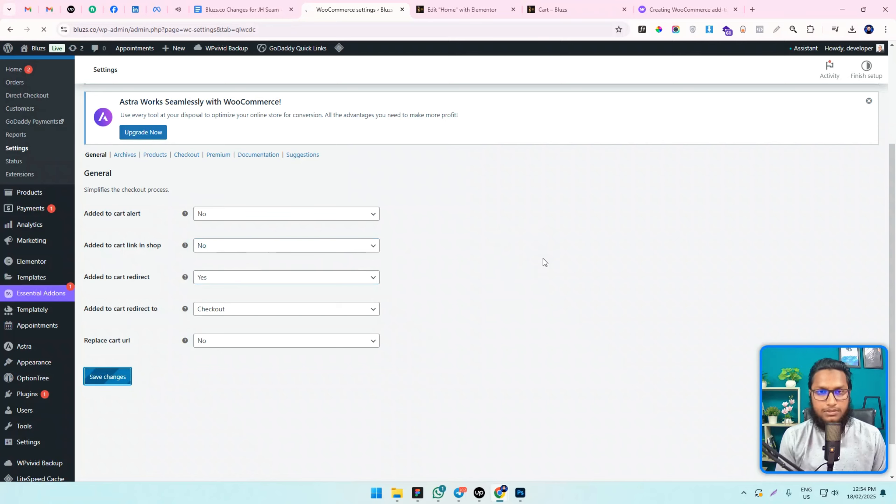
Step: Load the bluzs.co home page in place of the cart page and test the third package card's Book Online button through to checkout
{"action": "left_click", "coordinate": [563, 9]}
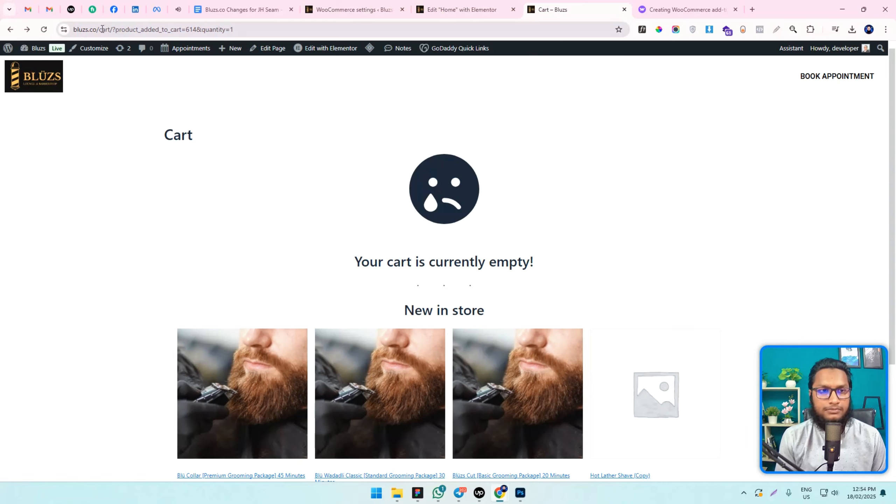
{"action": "left_click_drag", "start_coordinate": [102, 28], "coordinate": [247, 29]}
{"action": "key", "text": "BackSpace"}
{"action": "key", "text": "Return"}
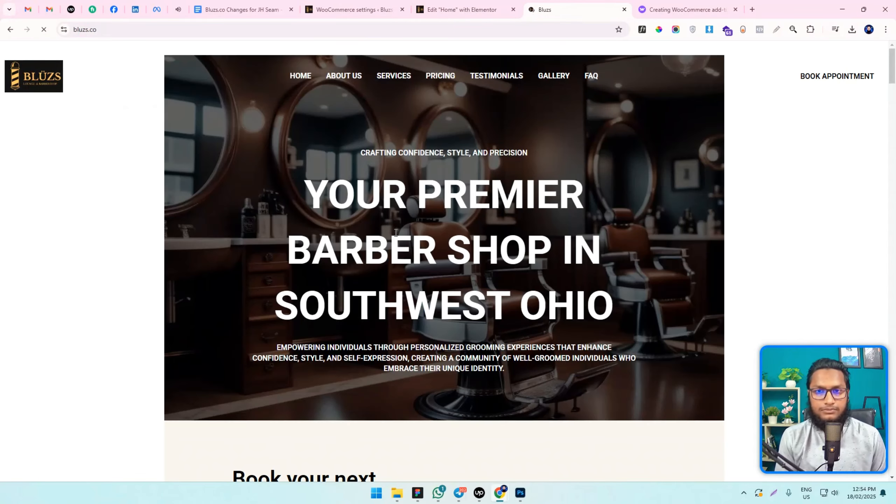
{"action": "scroll", "coordinate": [411, 249], "scroll_direction": "down", "scroll_amount": 10}
{"action": "scroll", "coordinate": [411, 249], "scroll_direction": "down", "scroll_amount": 12}
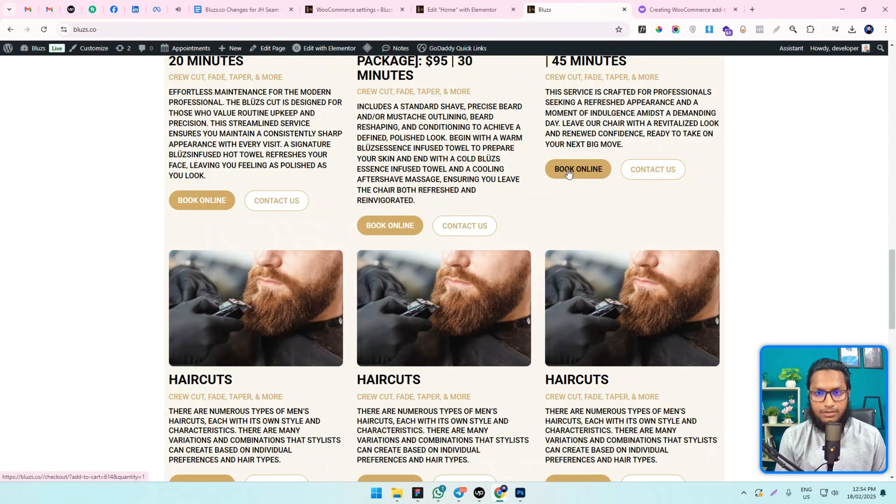
{"action": "left_click", "coordinate": [571, 169]}
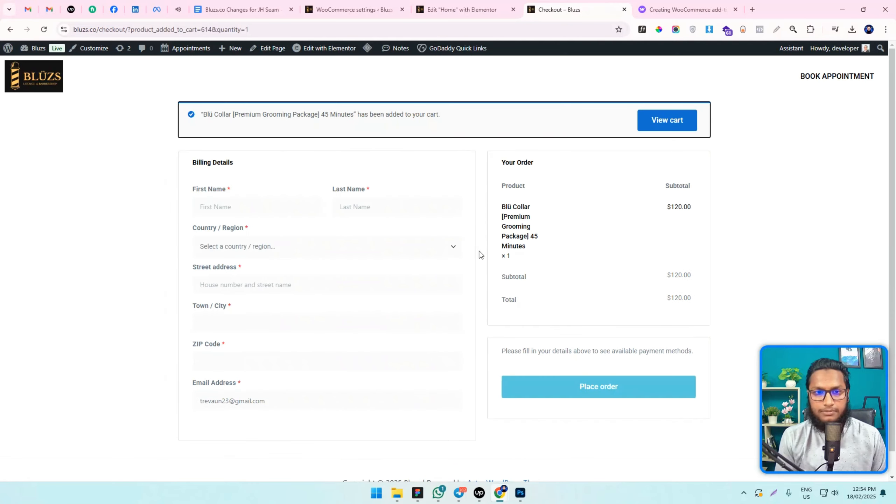
{"action": "scroll", "coordinate": [480, 255], "scroll_direction": "down", "scroll_amount": 1}
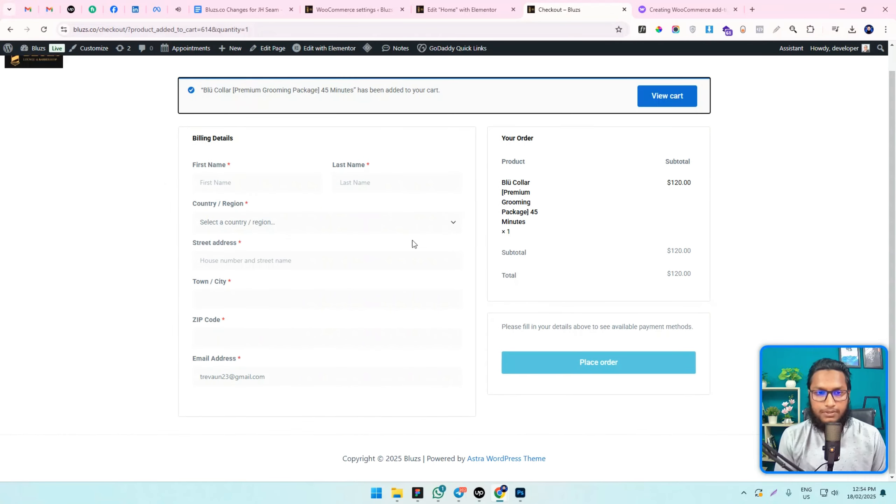
{"action": "scroll", "coordinate": [364, 243], "scroll_direction": "up", "scroll_amount": 1}
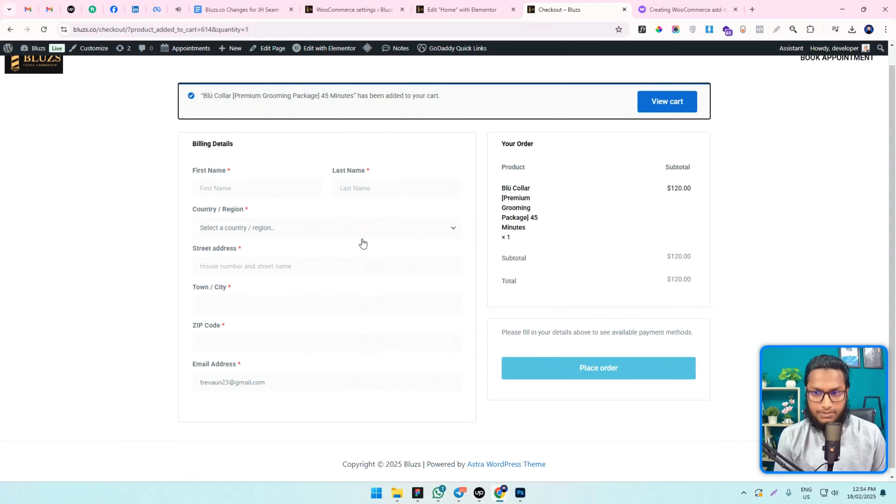